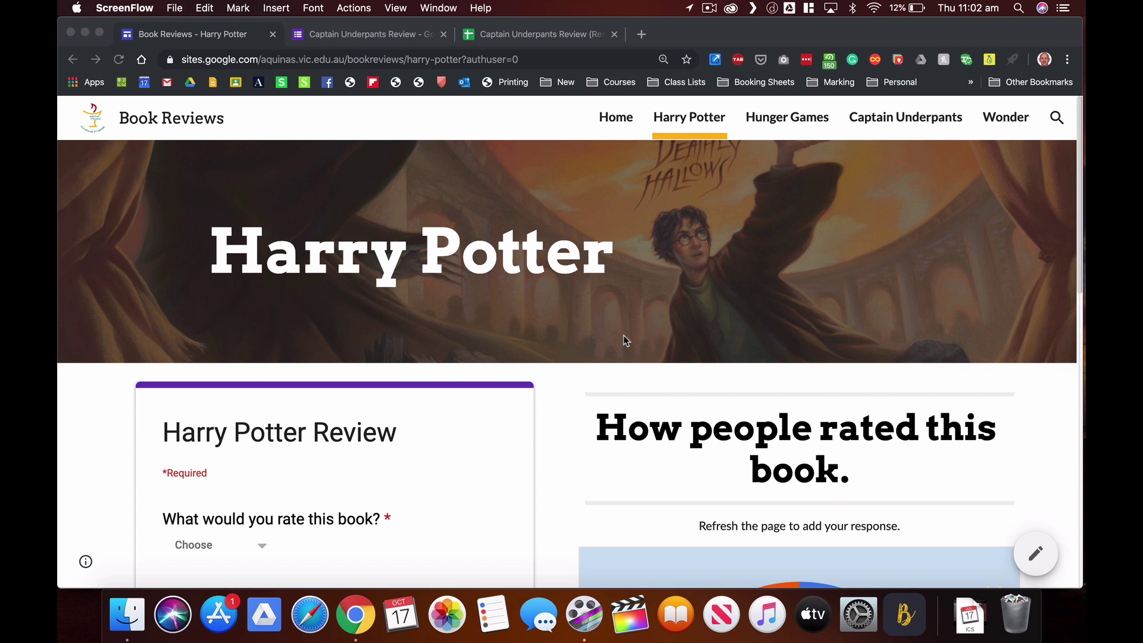
Step: Scroll down the Harry Potter page to the embedded form and give a three-star rating
scroll(623, 336, down, 4)
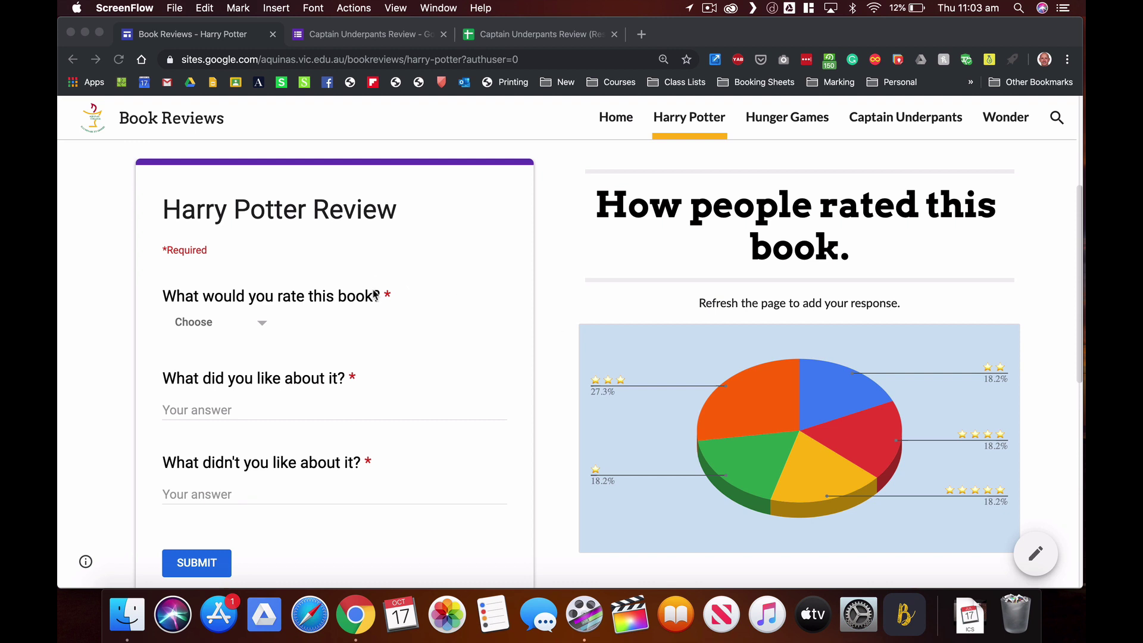
scroll(491, 429, down, 1)
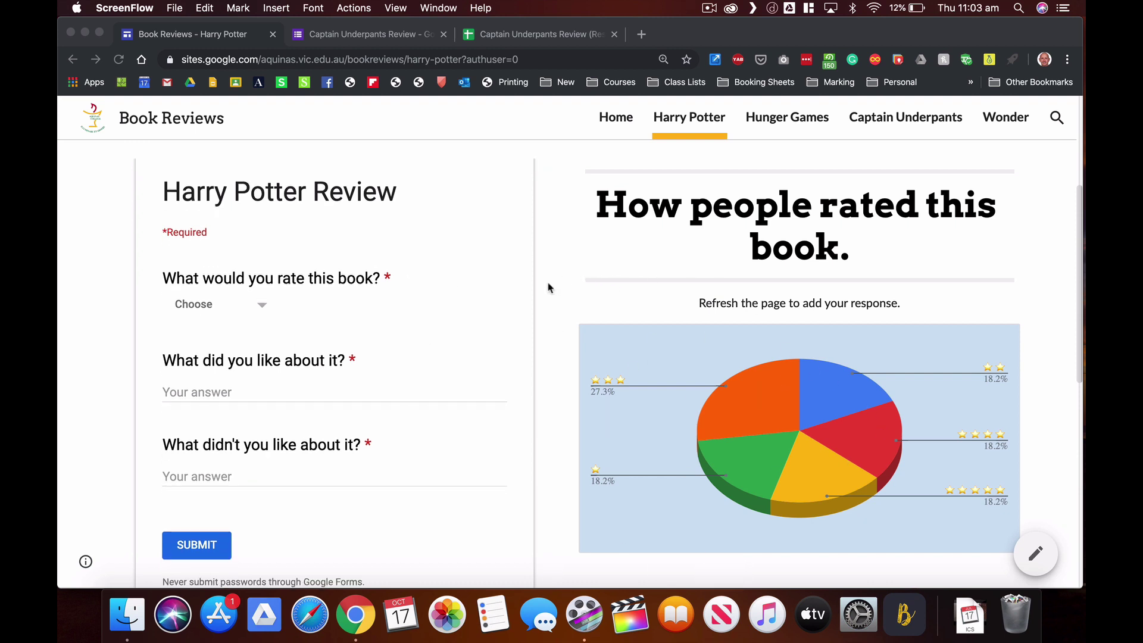
scroll(549, 288, down, 2)
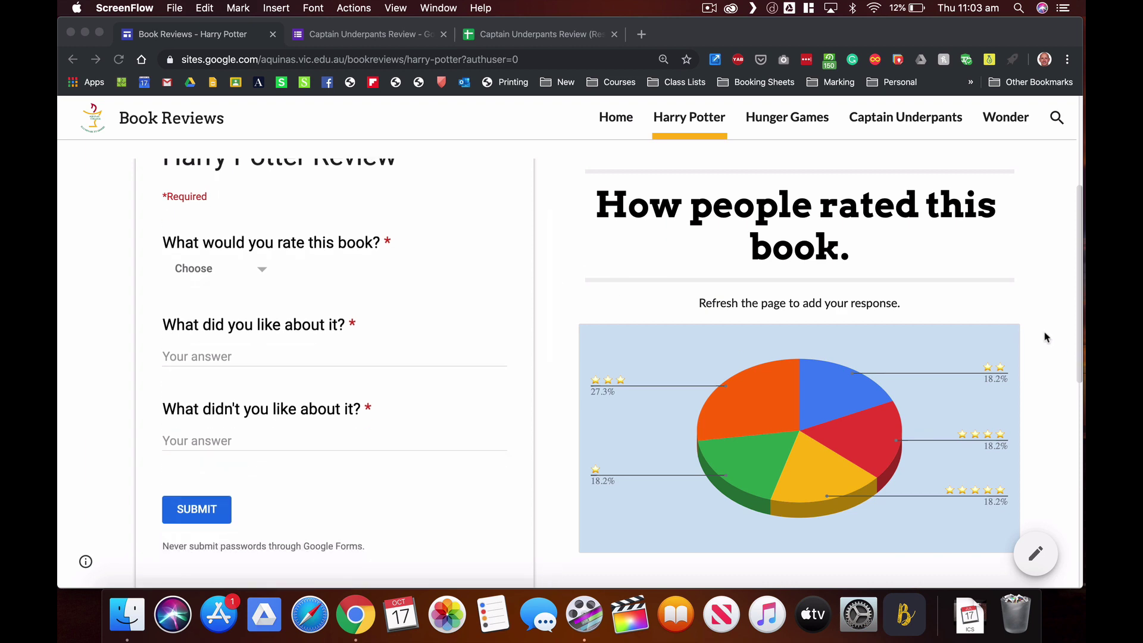
scroll(1045, 336, down, 6)
scroll(1043, 334, down, 3)
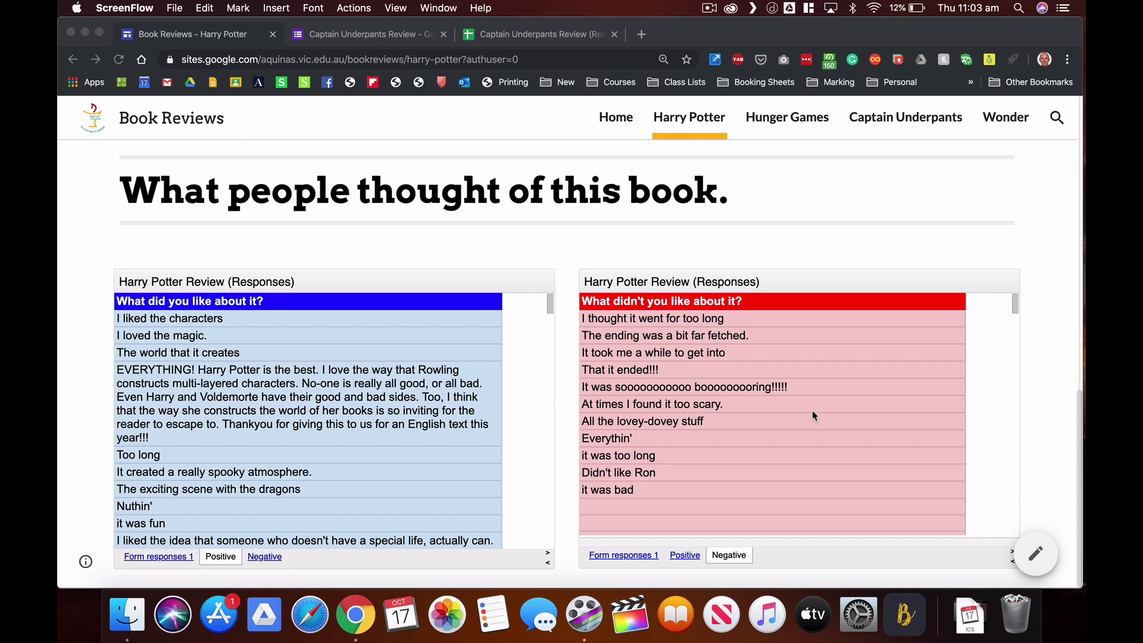
scroll(813, 412, down, 3)
scroll(812, 412, up, 3)
scroll(94, 250, up, 8)
scroll(95, 250, up, 5)
scroll(94, 250, down, 4)
scroll(326, 244, up, 1)
click(260, 286)
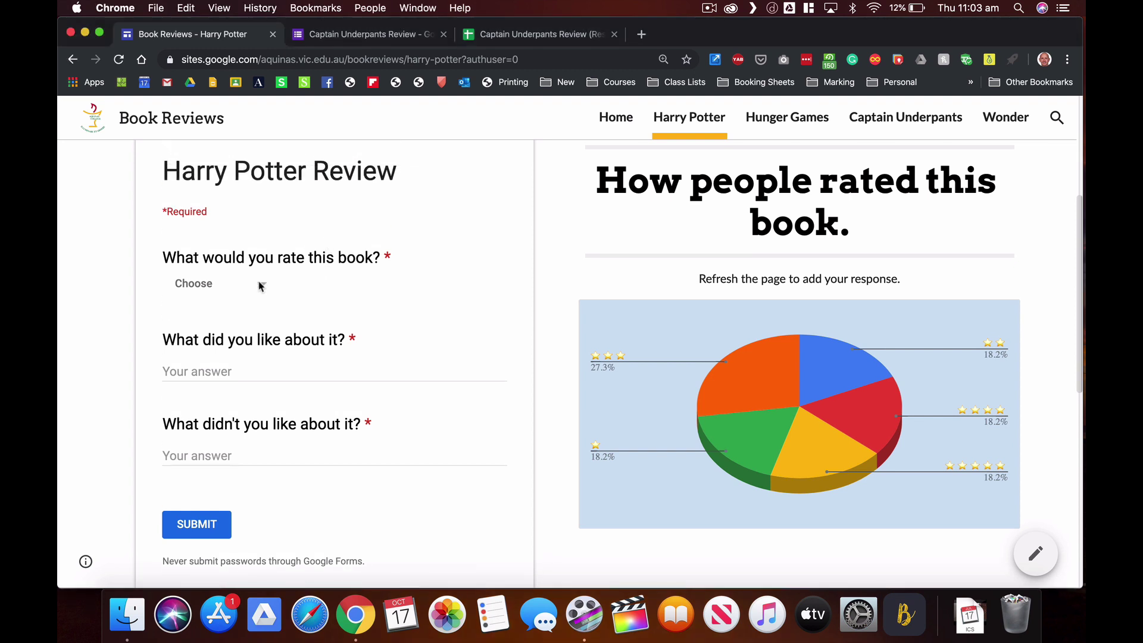
click(265, 290)
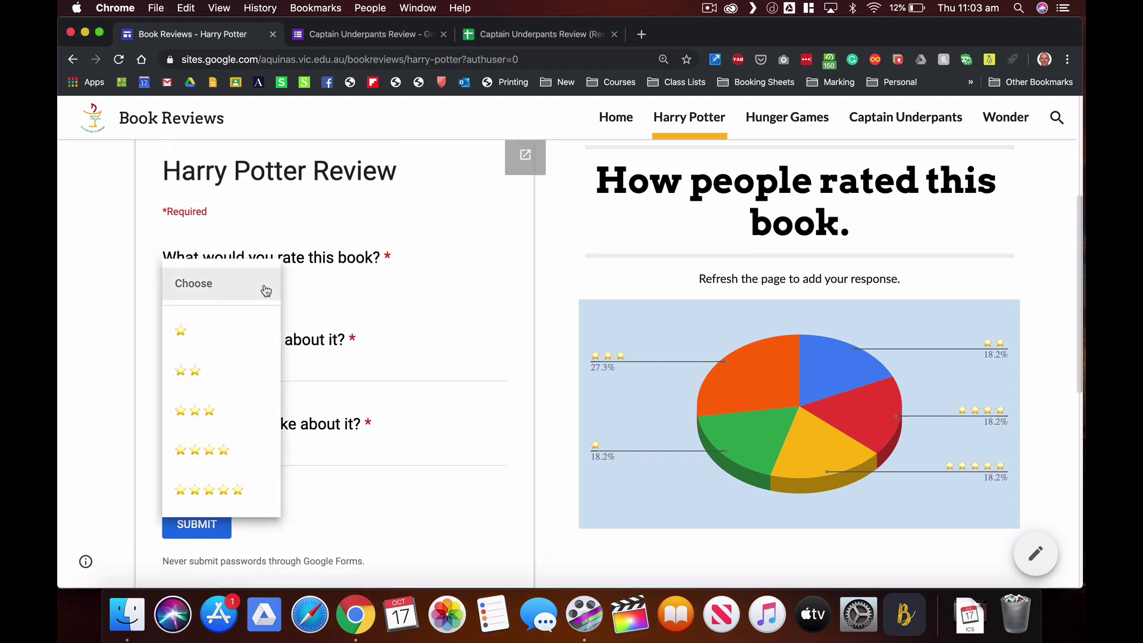
click(219, 419)
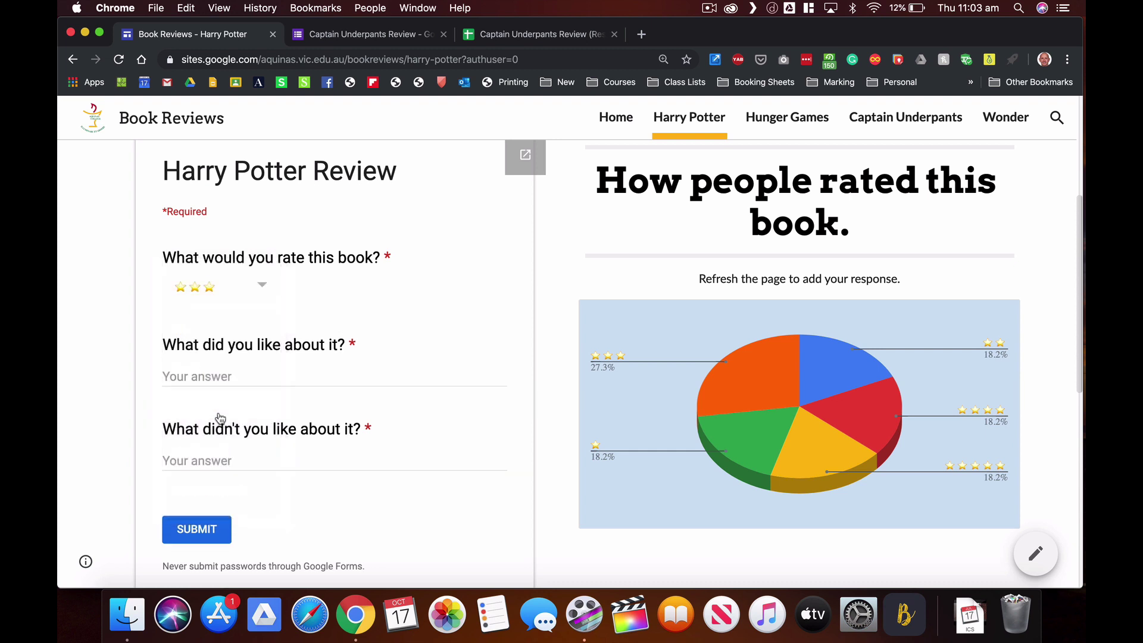
Step: Answer 'it was fun' for likes and 'it was too long' for dislikes, then submit
click(244, 371)
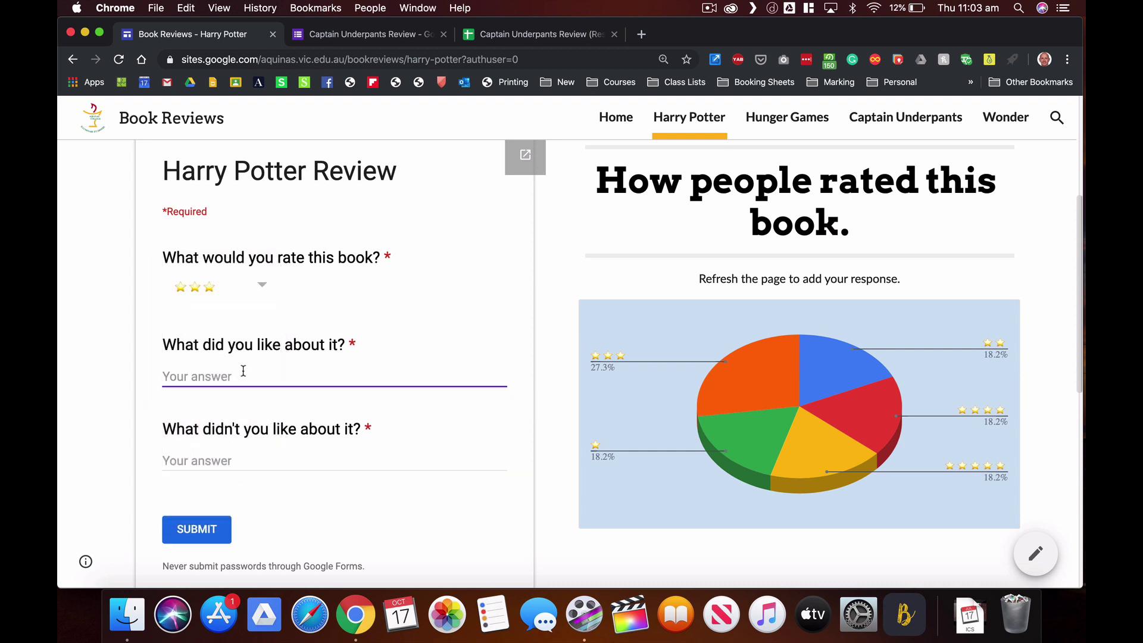
text(it was fun)
click(220, 453)
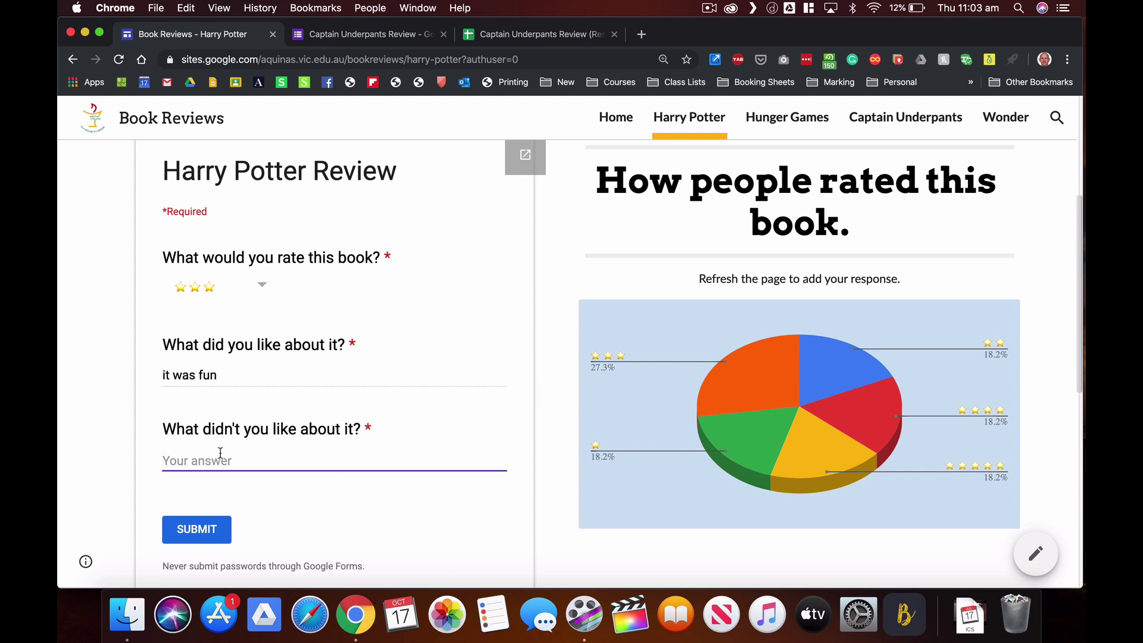
text(it was too long)
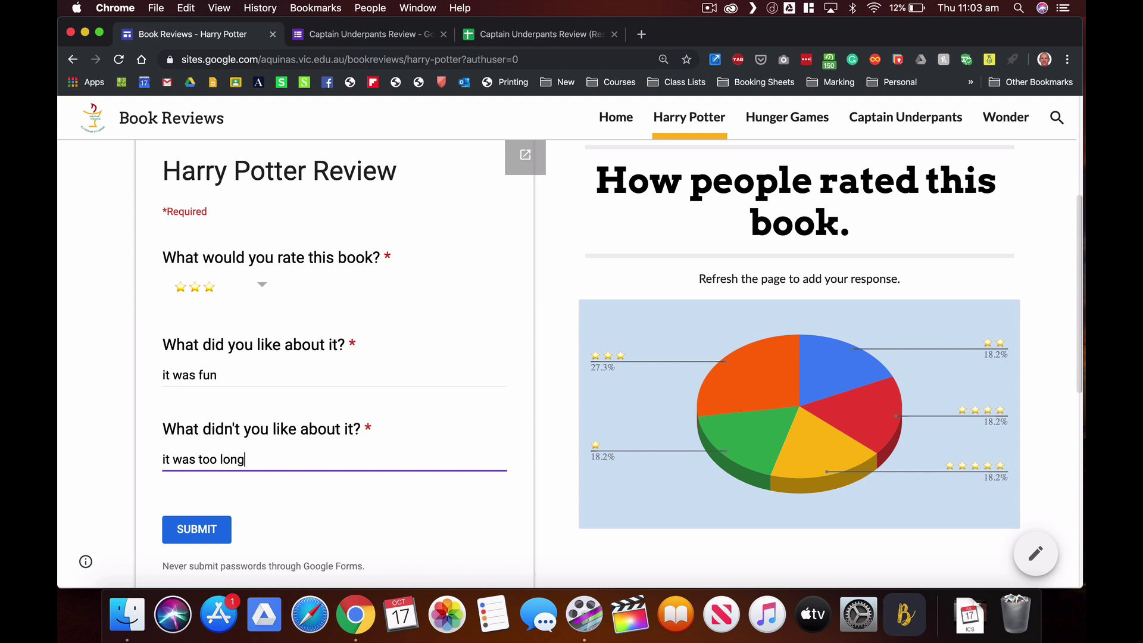
click(191, 536)
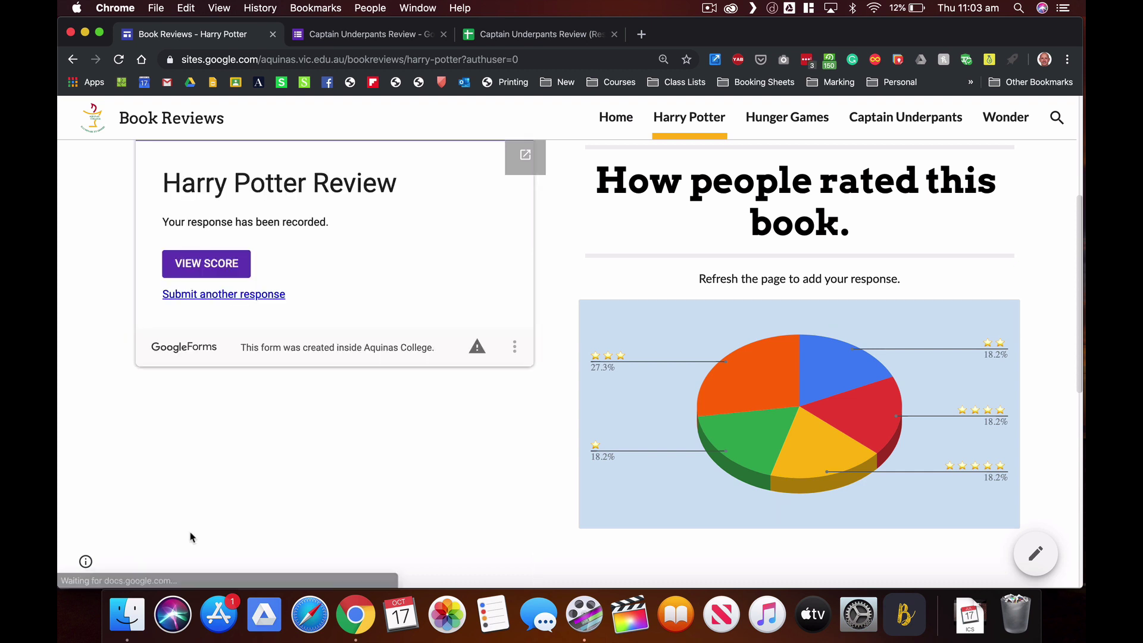
Step: Reload the Harry Potter page and check the pie chart shows three stars at 33.3%
click(120, 60)
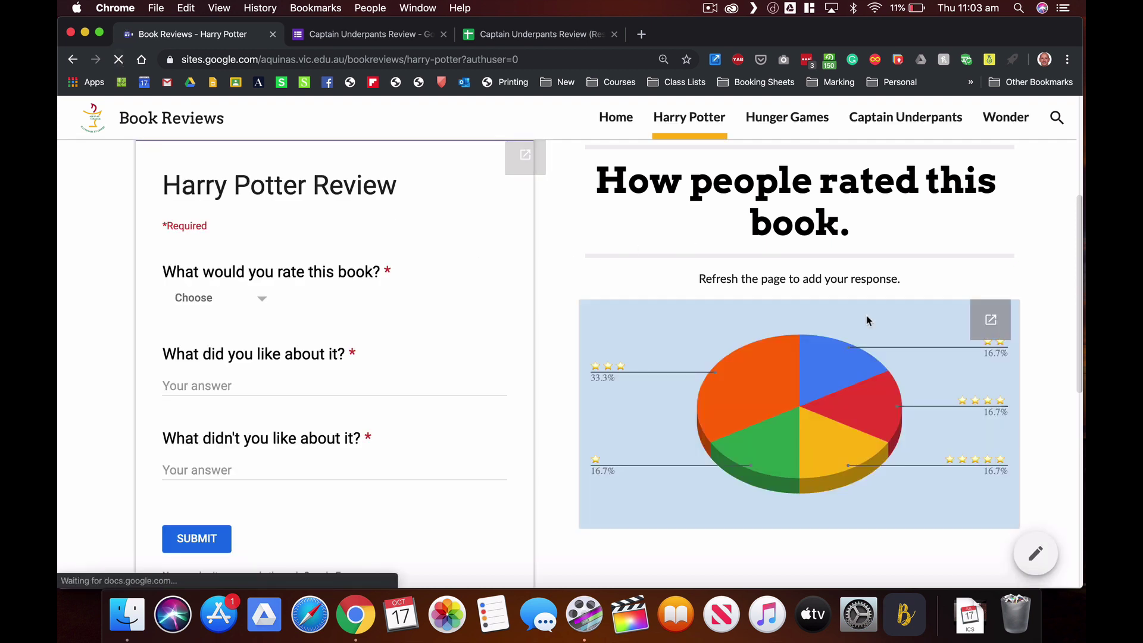
mouse_move(864, 414)
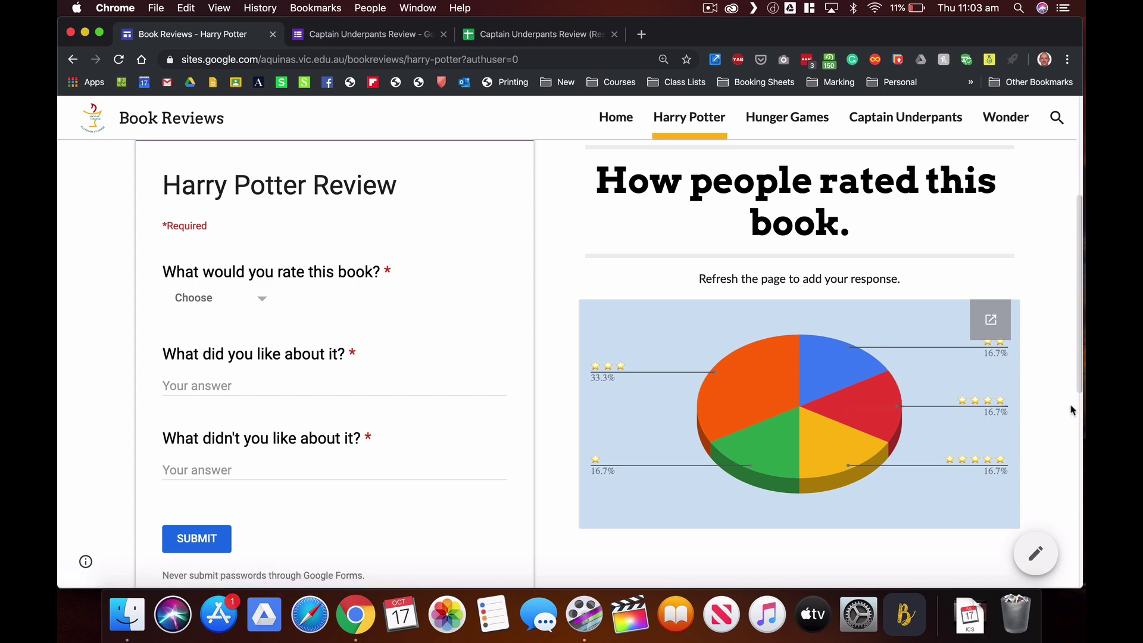
scroll(1051, 405, down, 10)
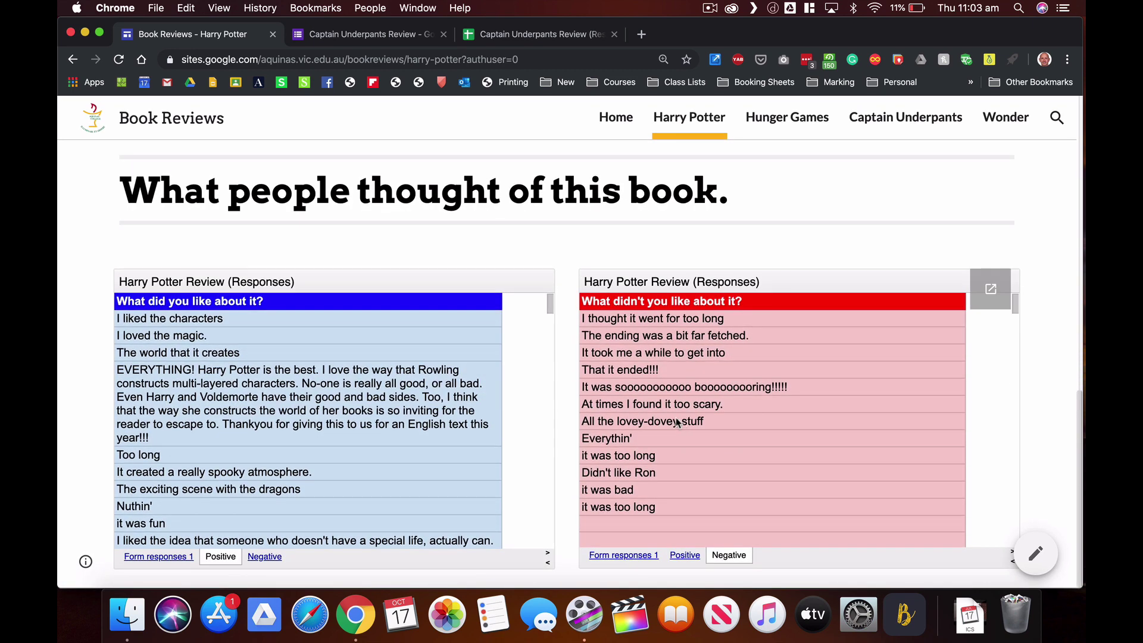
scroll(249, 434, down, 3)
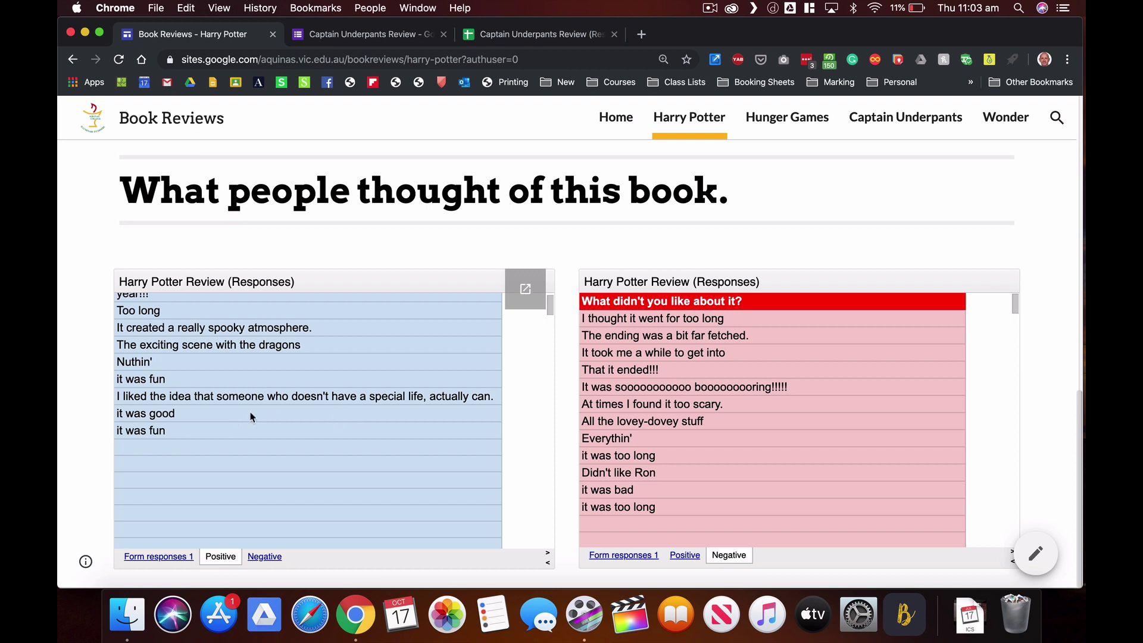
scroll(714, 439, down, 3)
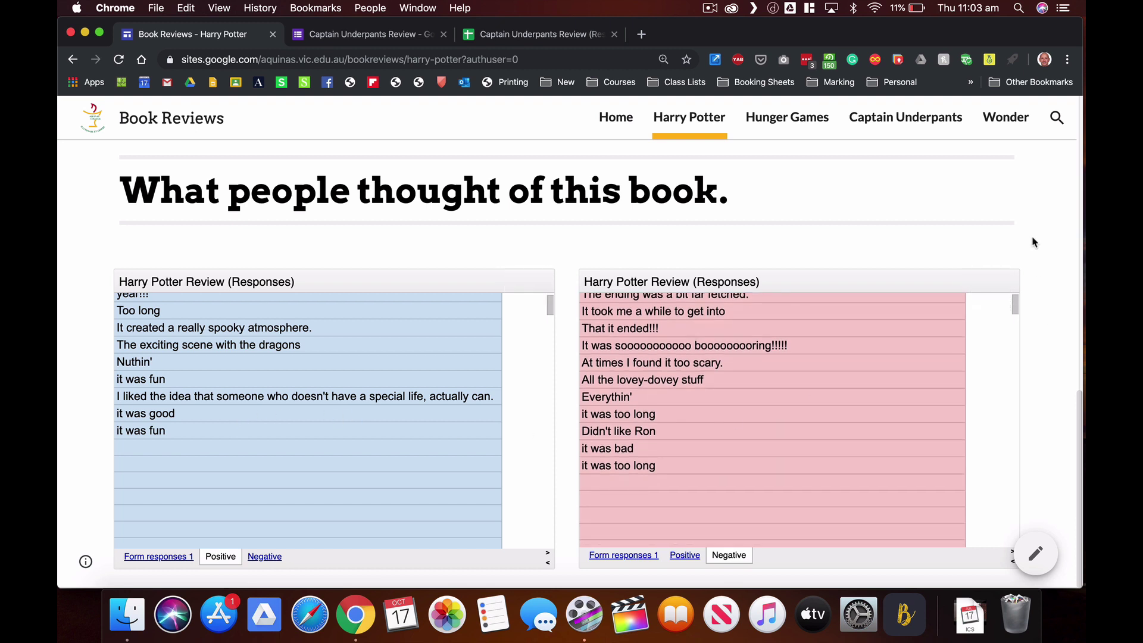
scroll(391, 266, up, 10)
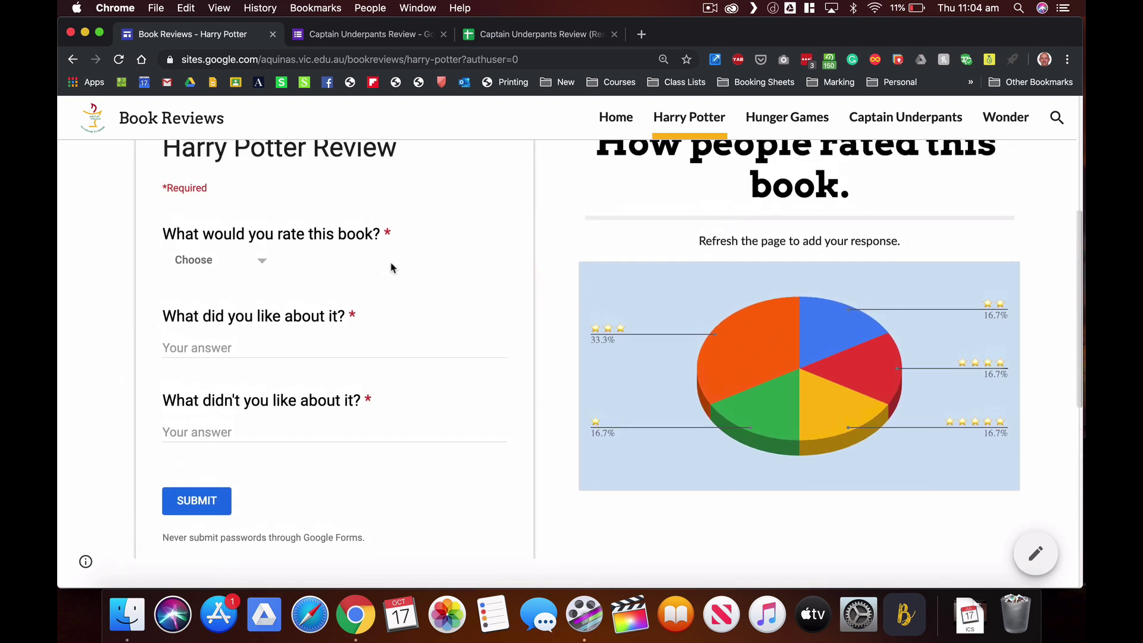
click(362, 38)
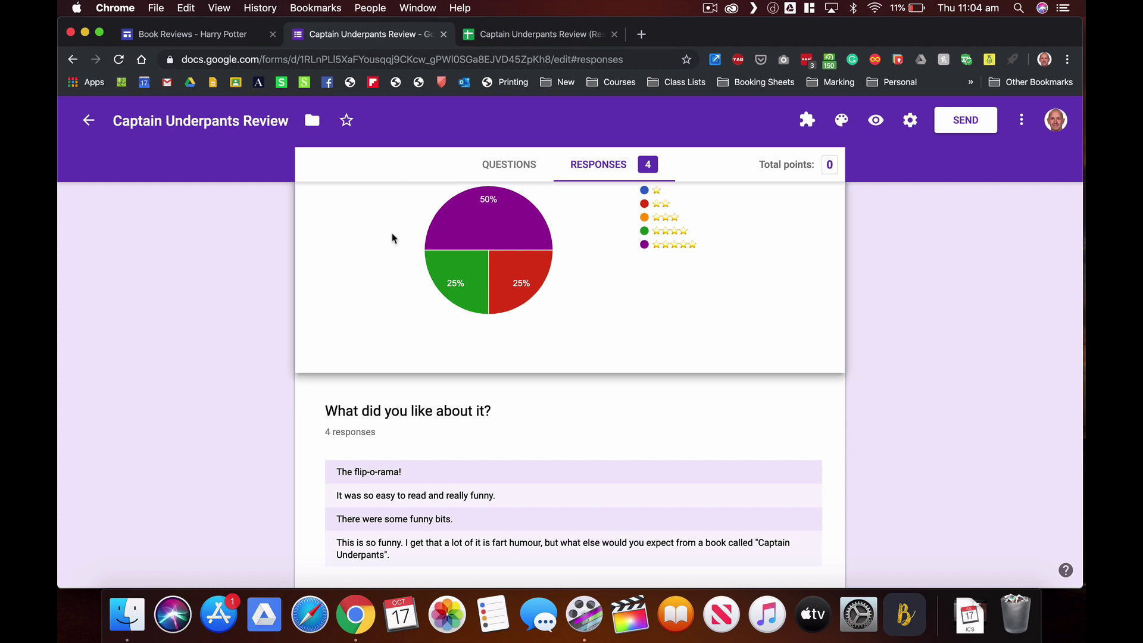
click(505, 162)
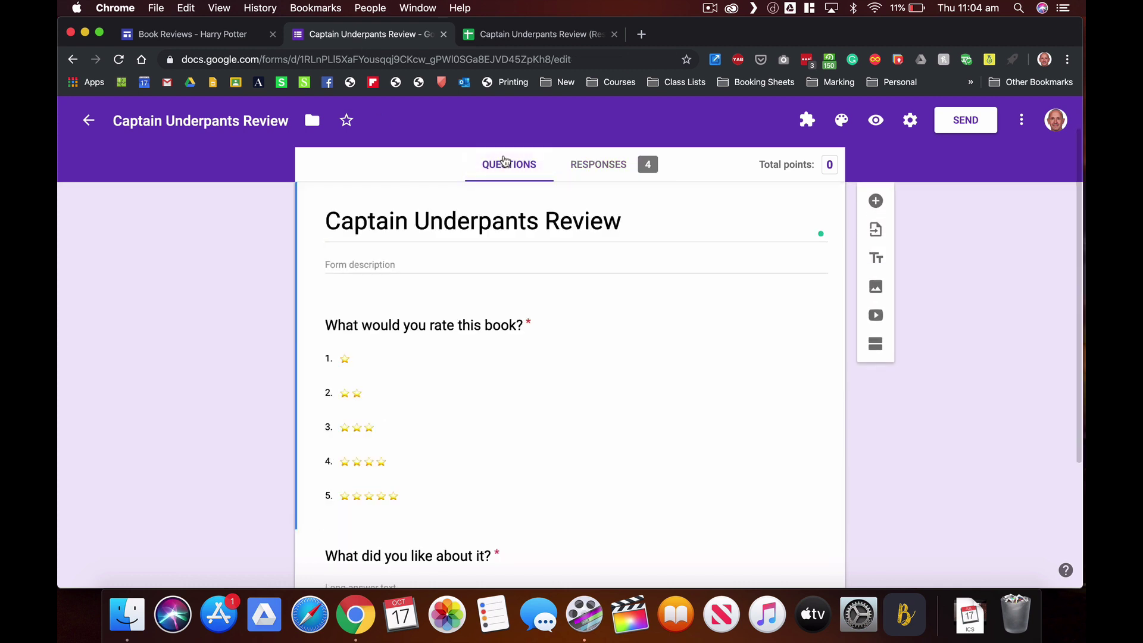
scroll(975, 277, down, 2)
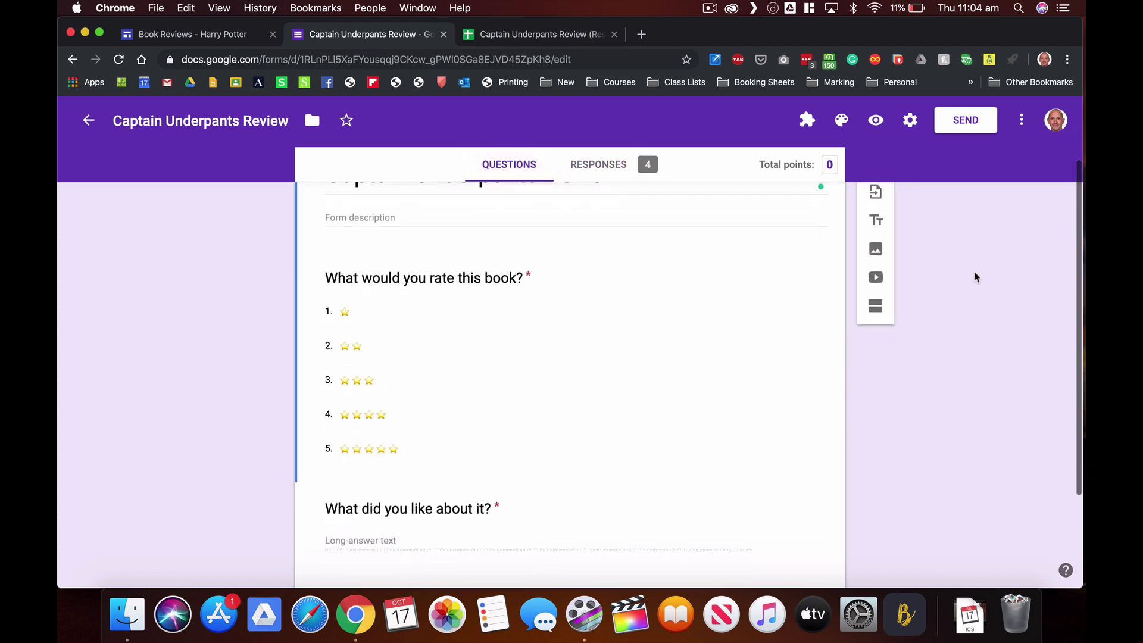
scroll(974, 276, up, 3)
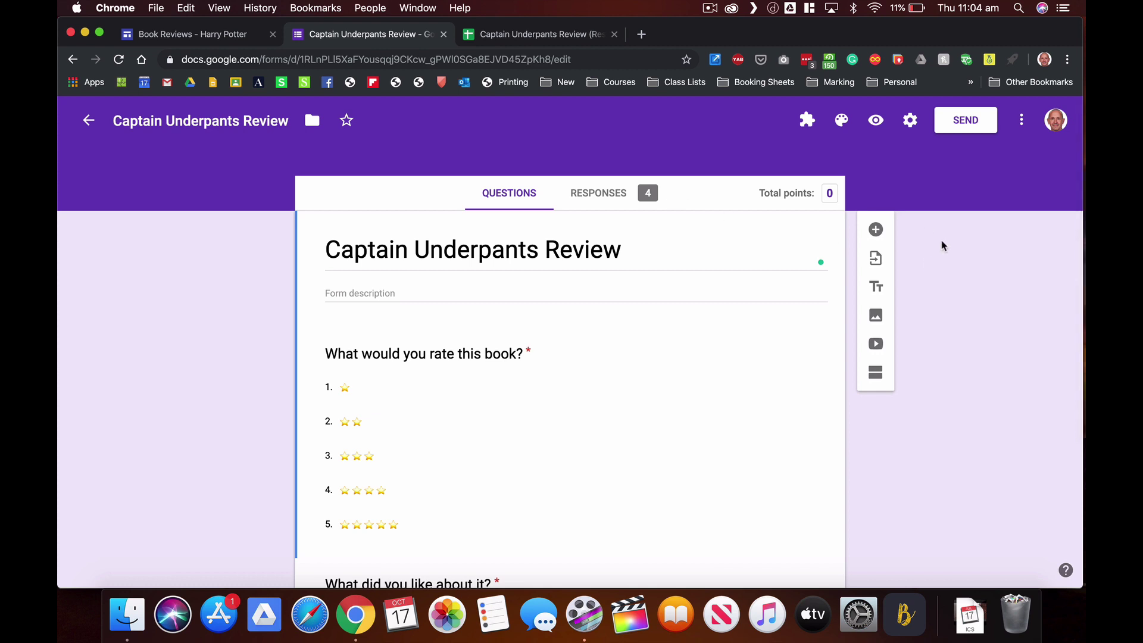
scroll(945, 245, down, 2)
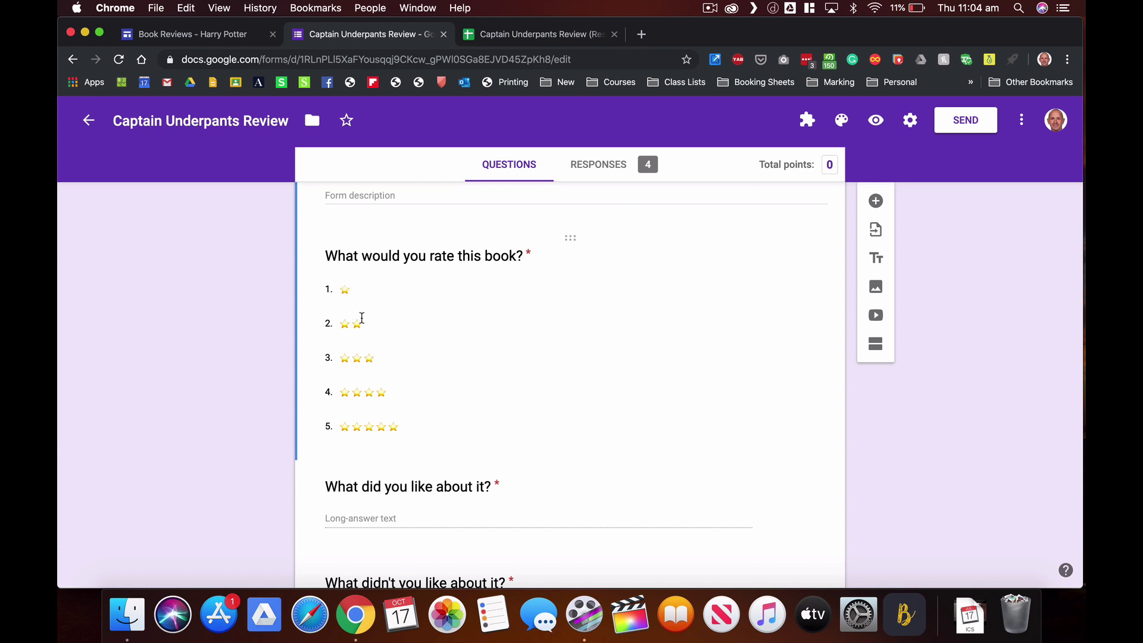
scroll(362, 318, down, 3)
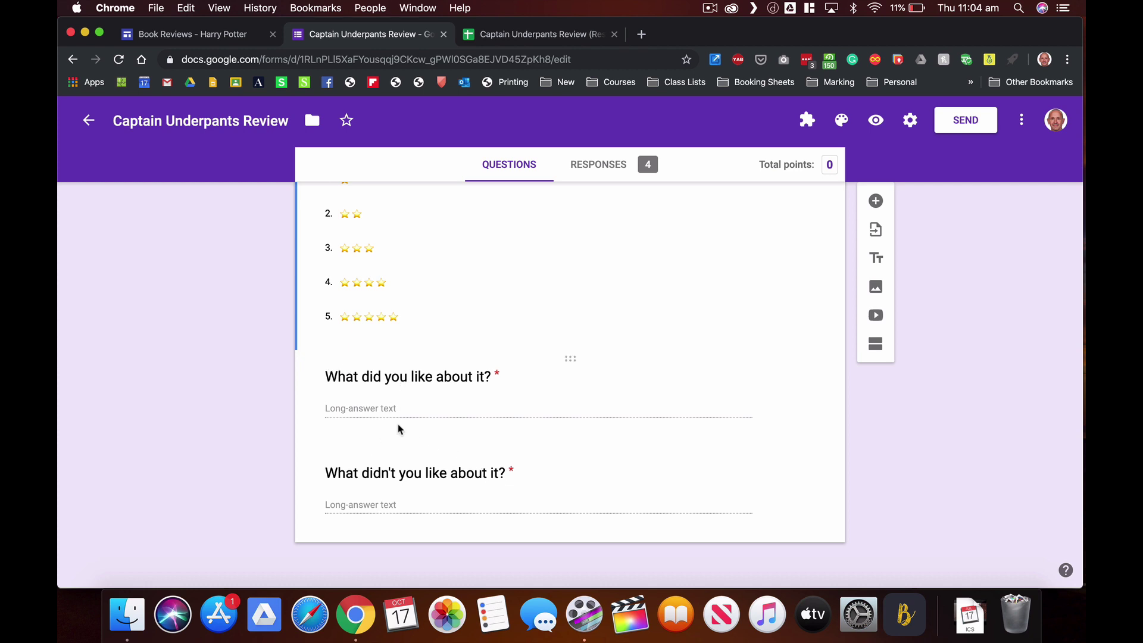
click(606, 166)
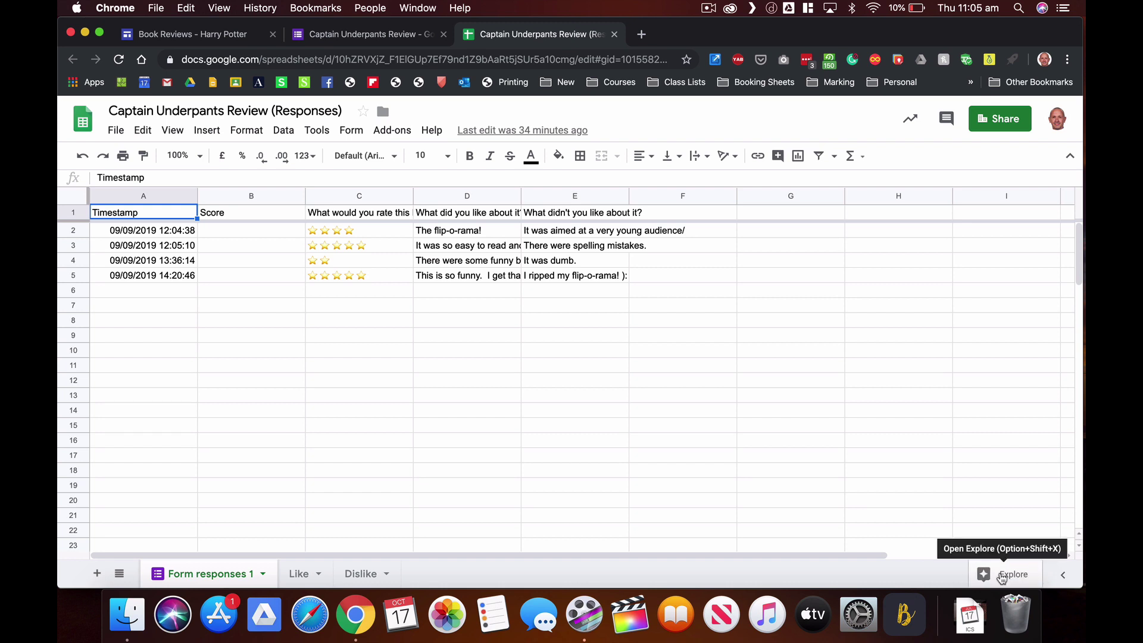
Step: Insert the suggested rating-count chart from Explore and move it over C4:F21
click(1002, 575)
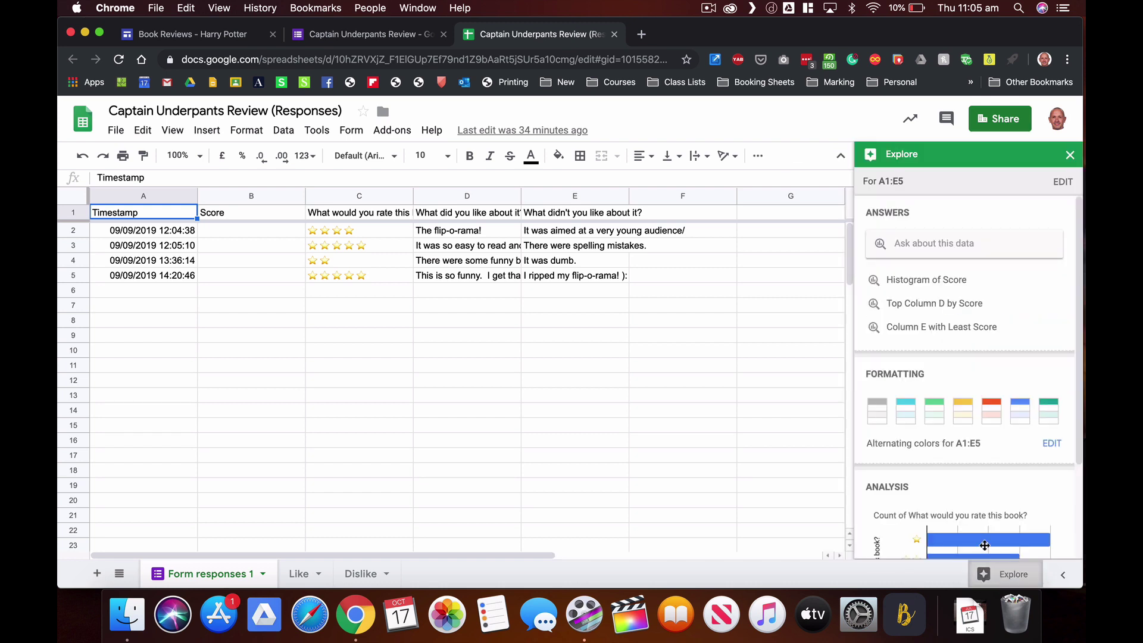
scroll(972, 524, down, 3)
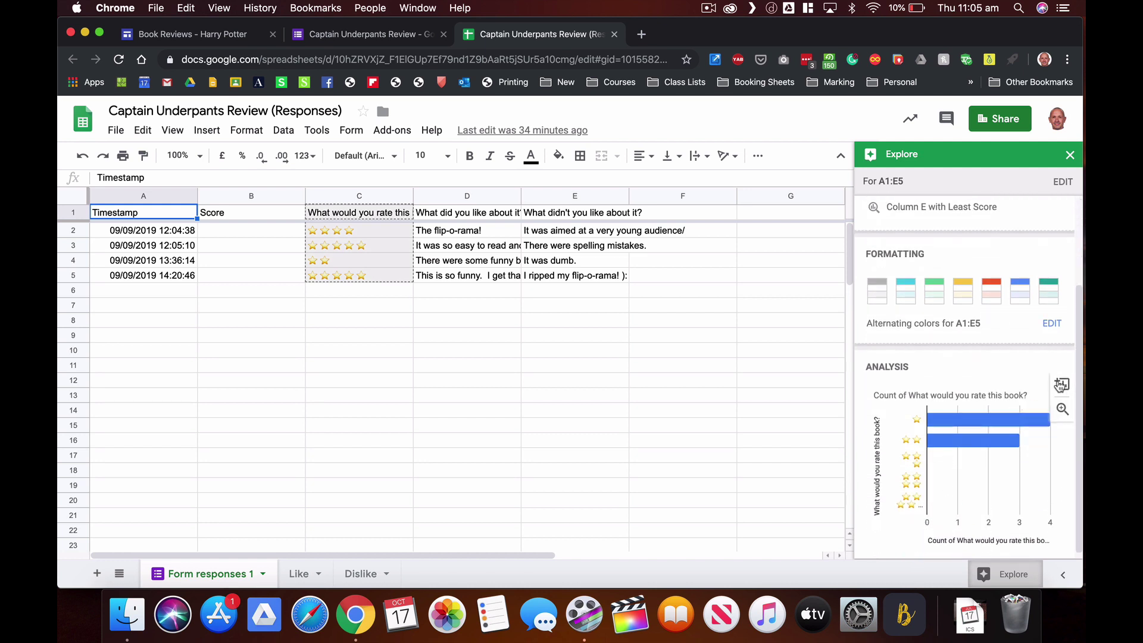
click(1063, 385)
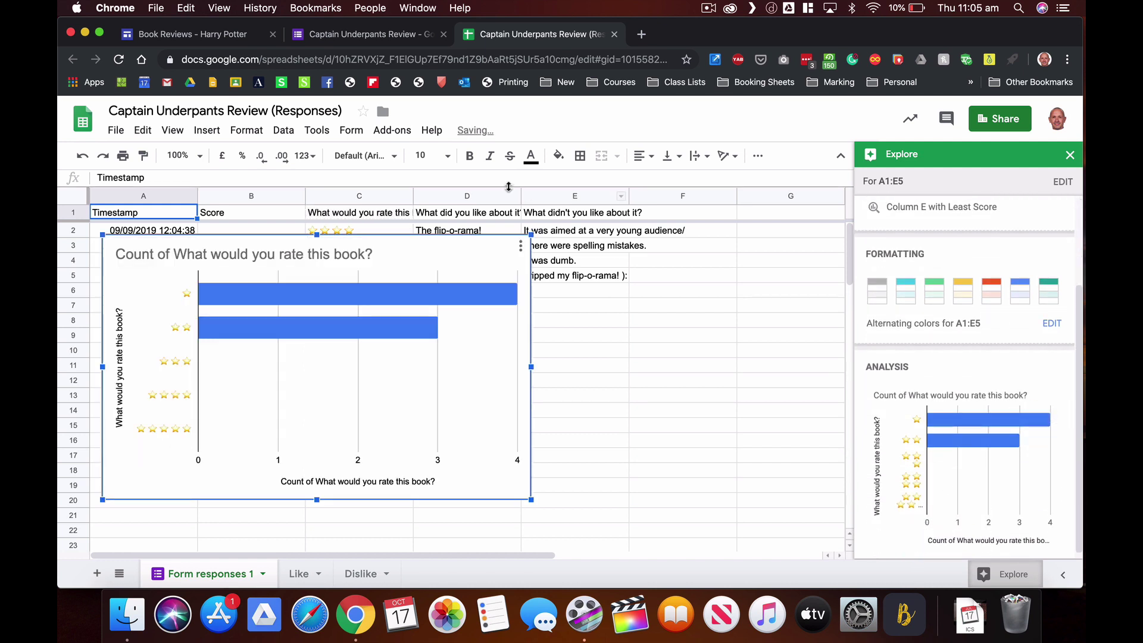
drag(435, 248, 597, 273)
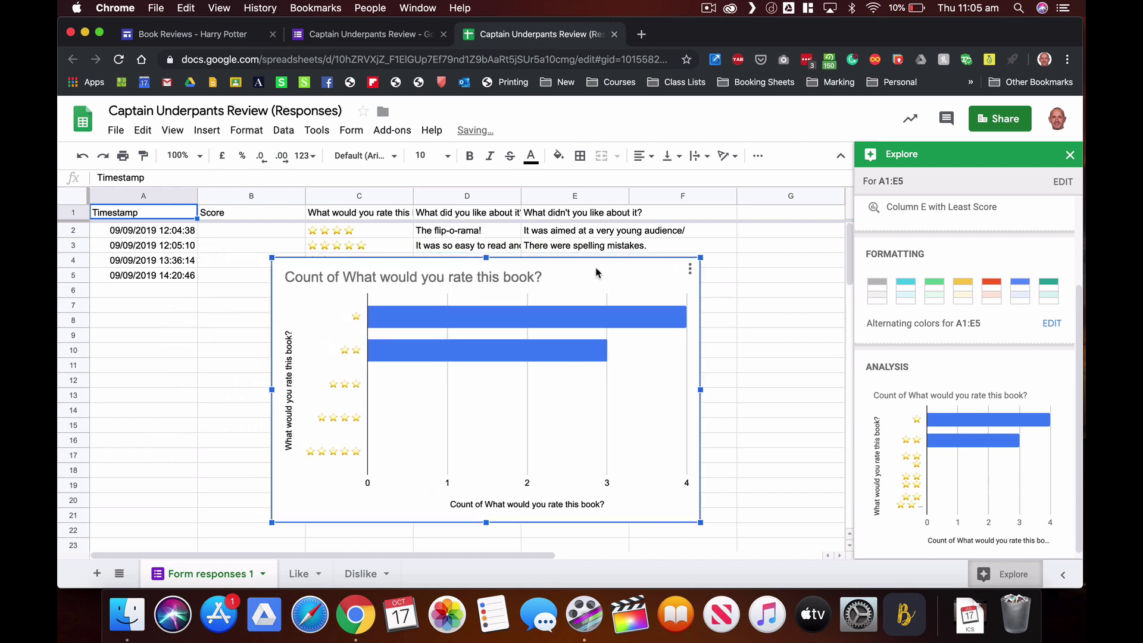
Step: Change the rating-count chart type to a 3D pie chart
click(690, 271)
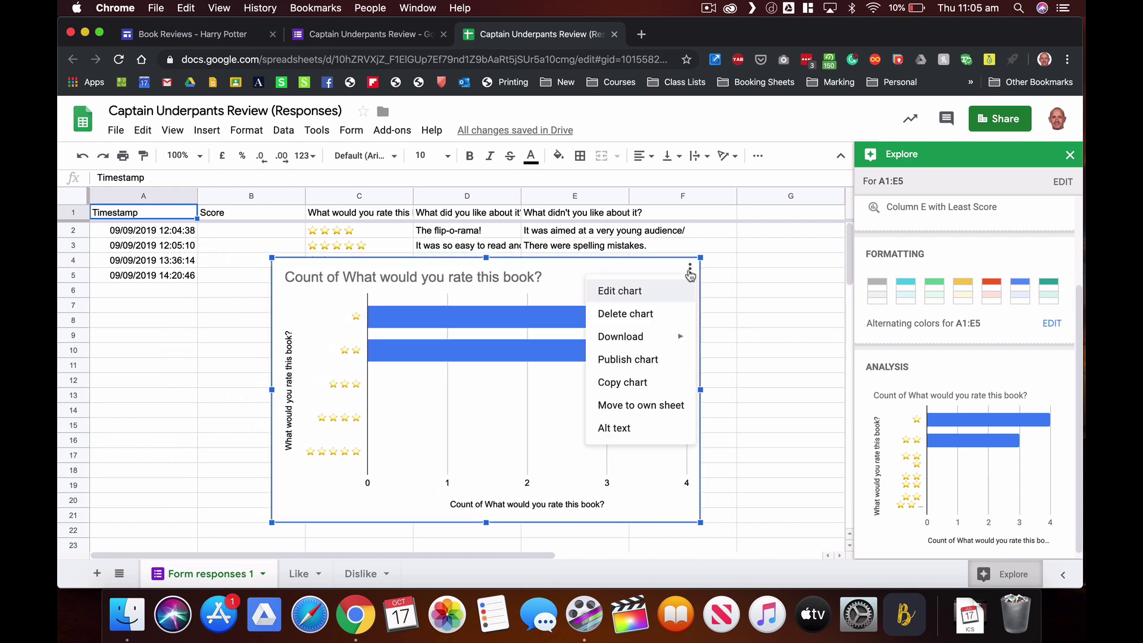
click(640, 293)
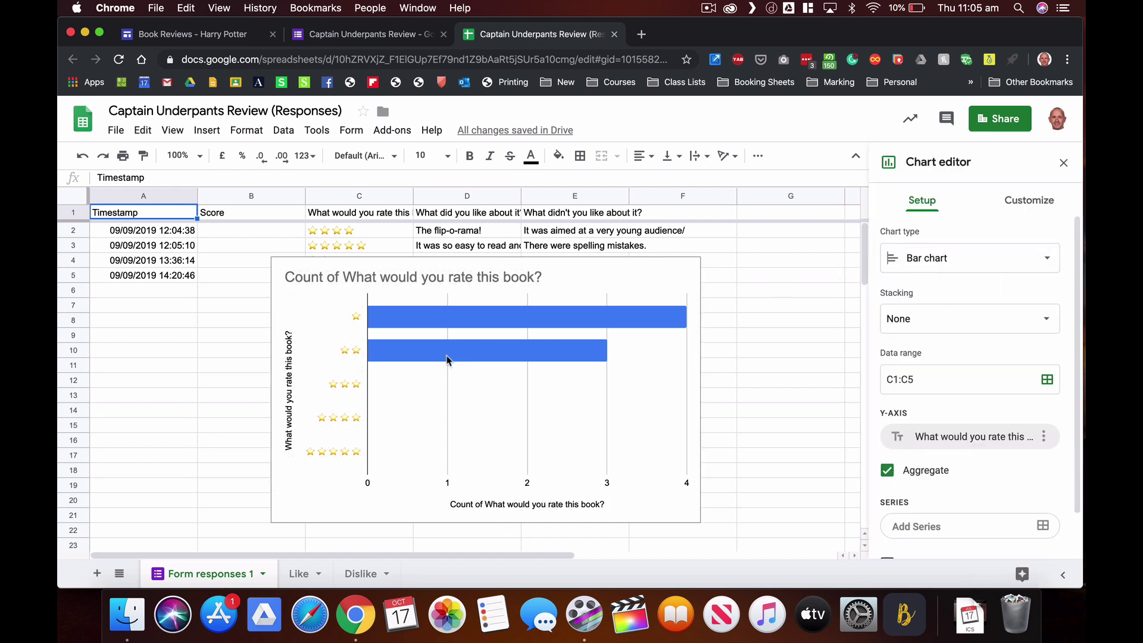
click(950, 262)
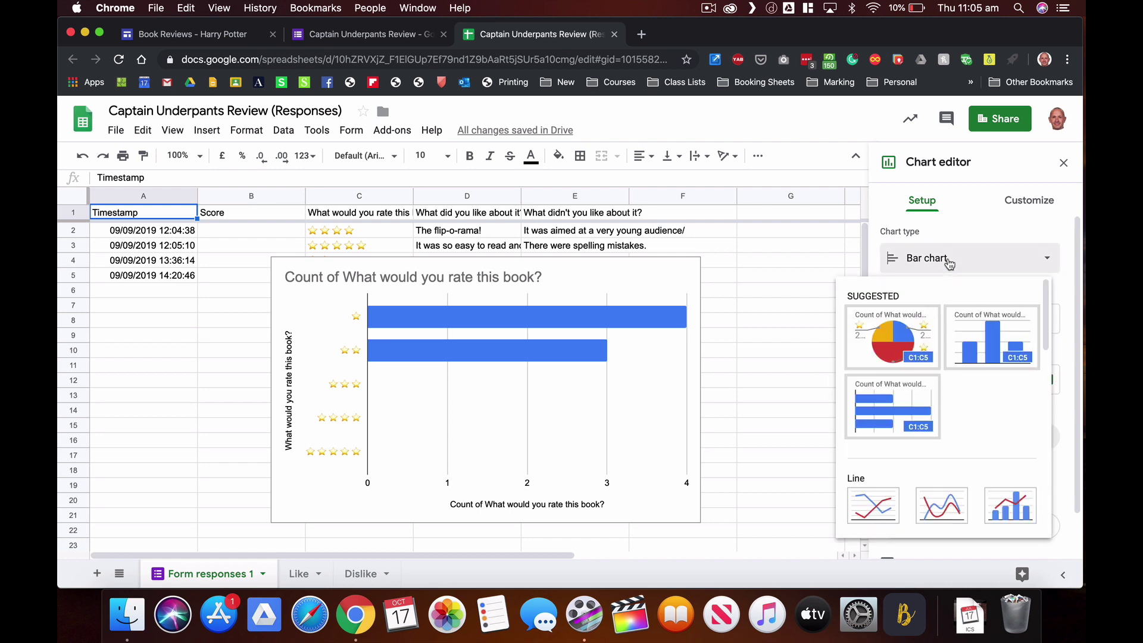
click(880, 350)
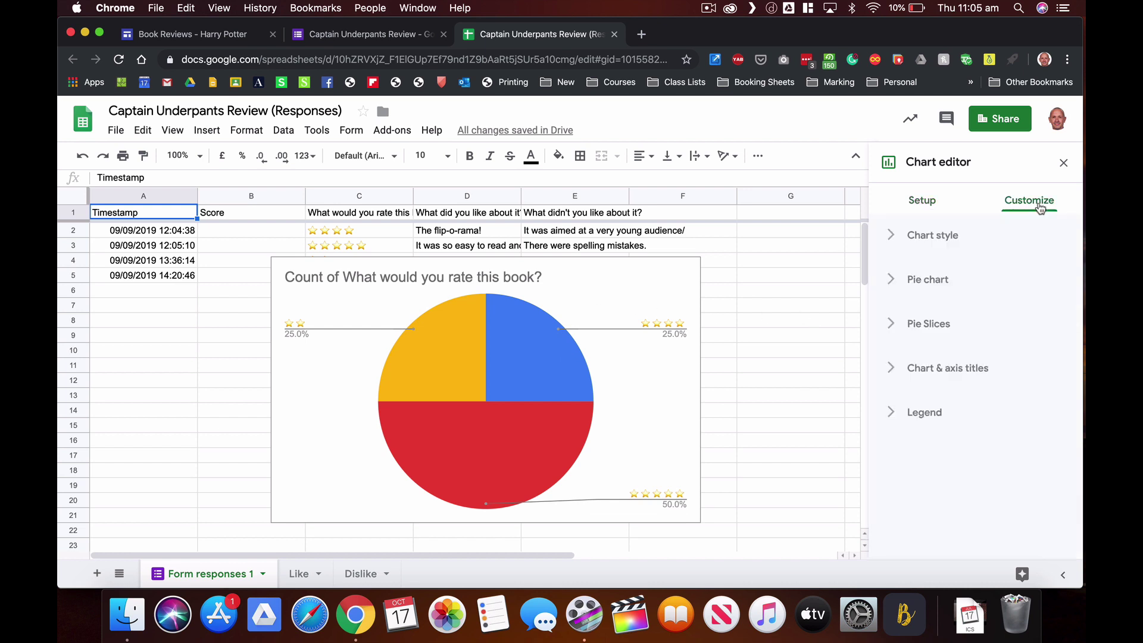
click(893, 235)
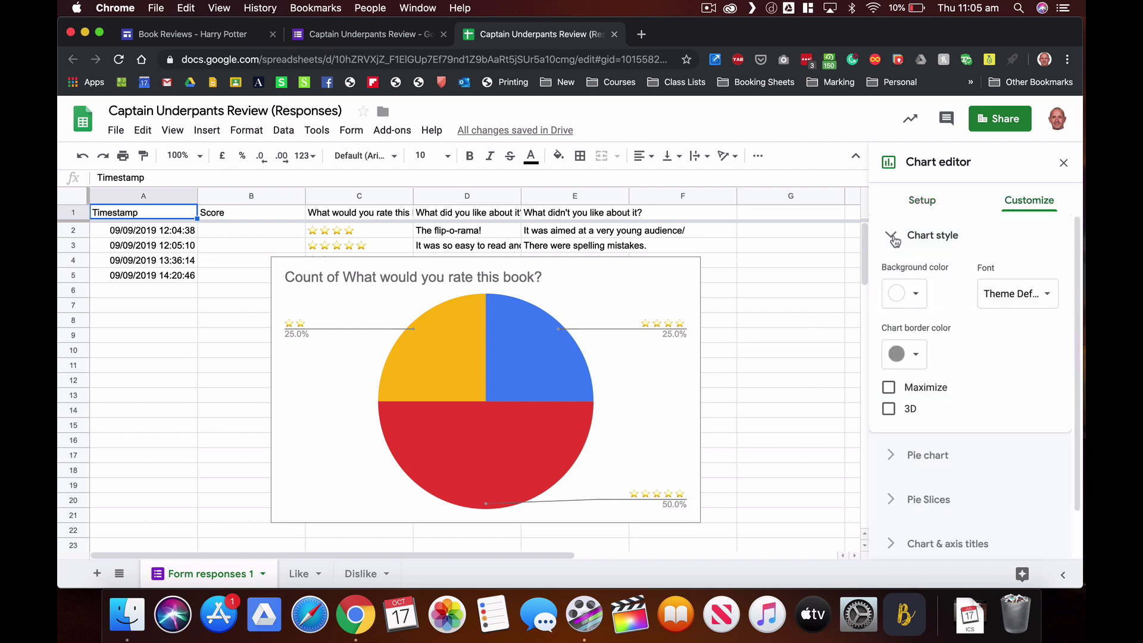
click(889, 409)
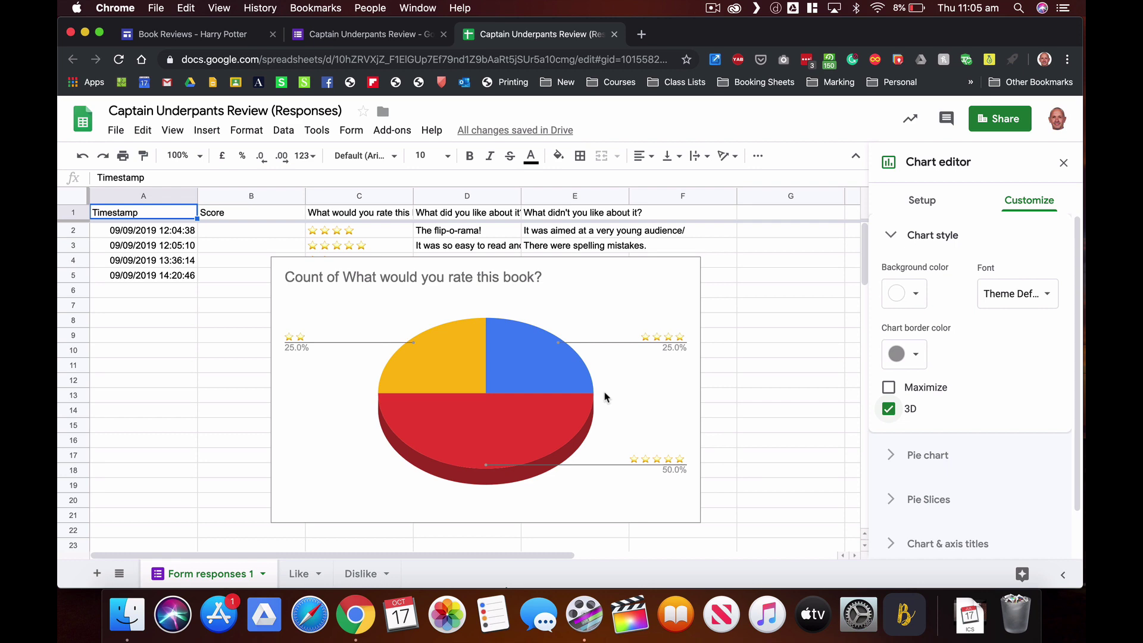
click(185, 41)
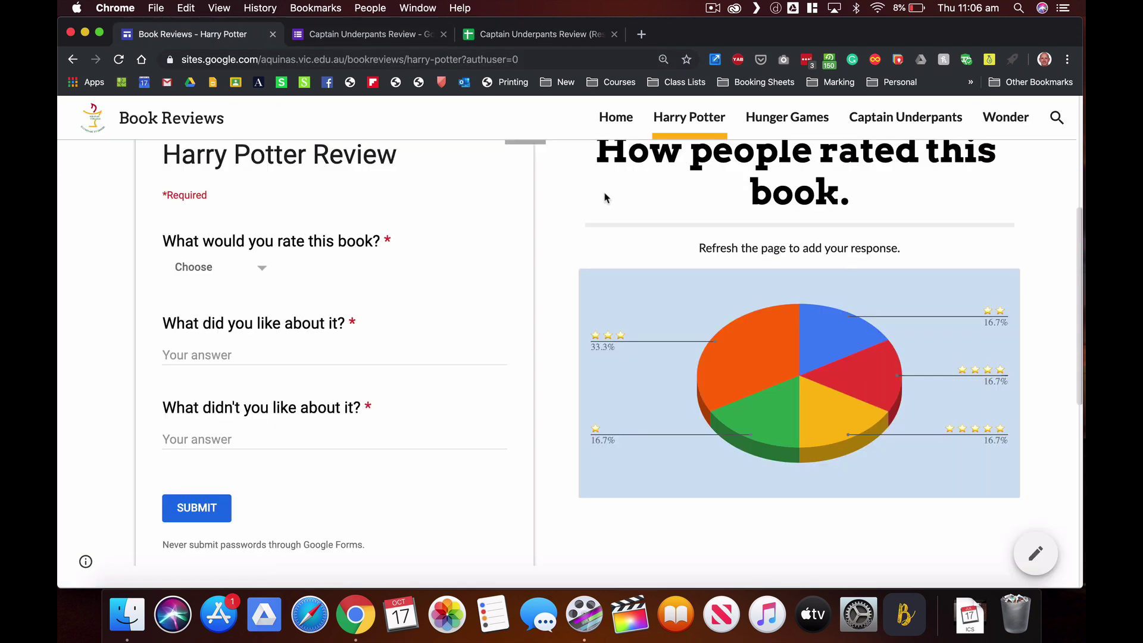
Step: Open the Captain Underpants page in the editor and scroll the Insert panel to Forms and Charts
click(904, 120)
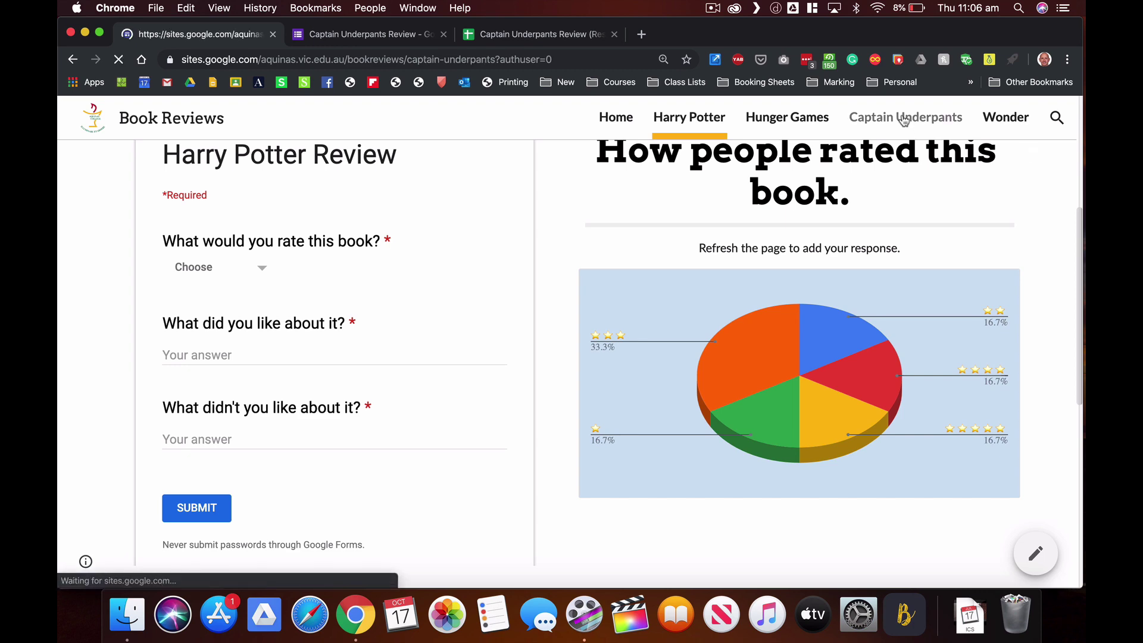
scroll(505, 298, down, 3)
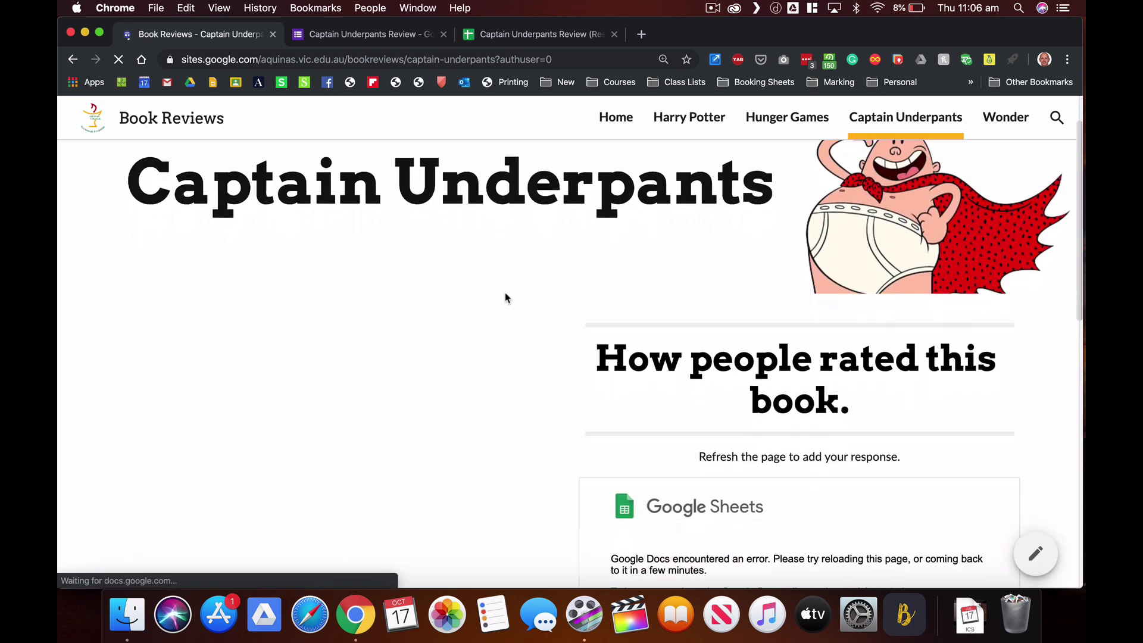
scroll(504, 298, up, 1)
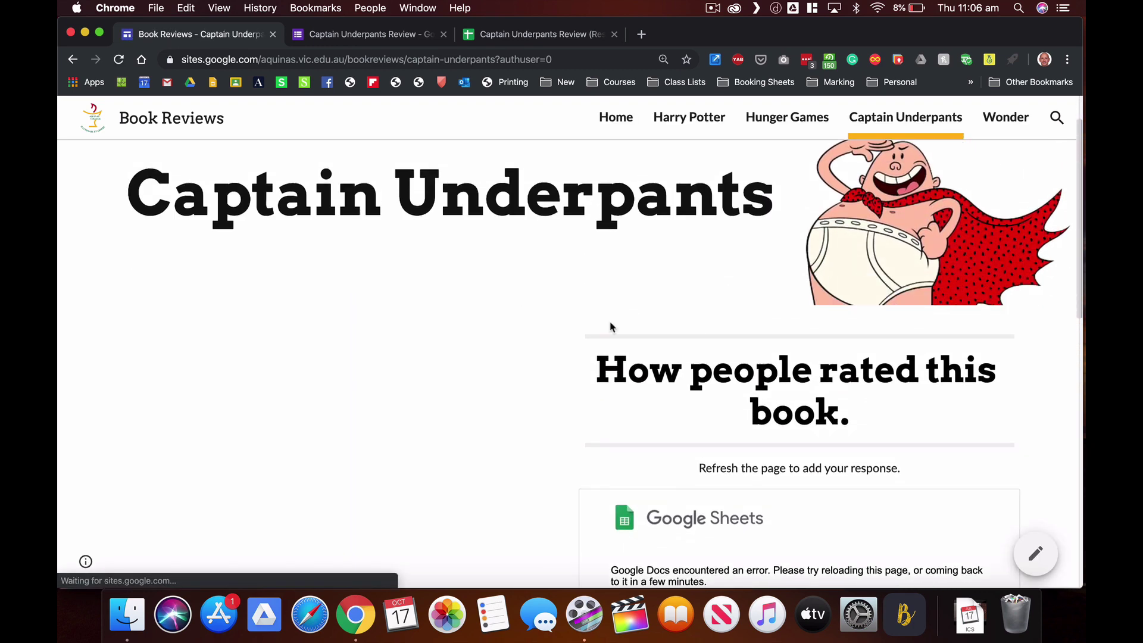
click(1036, 554)
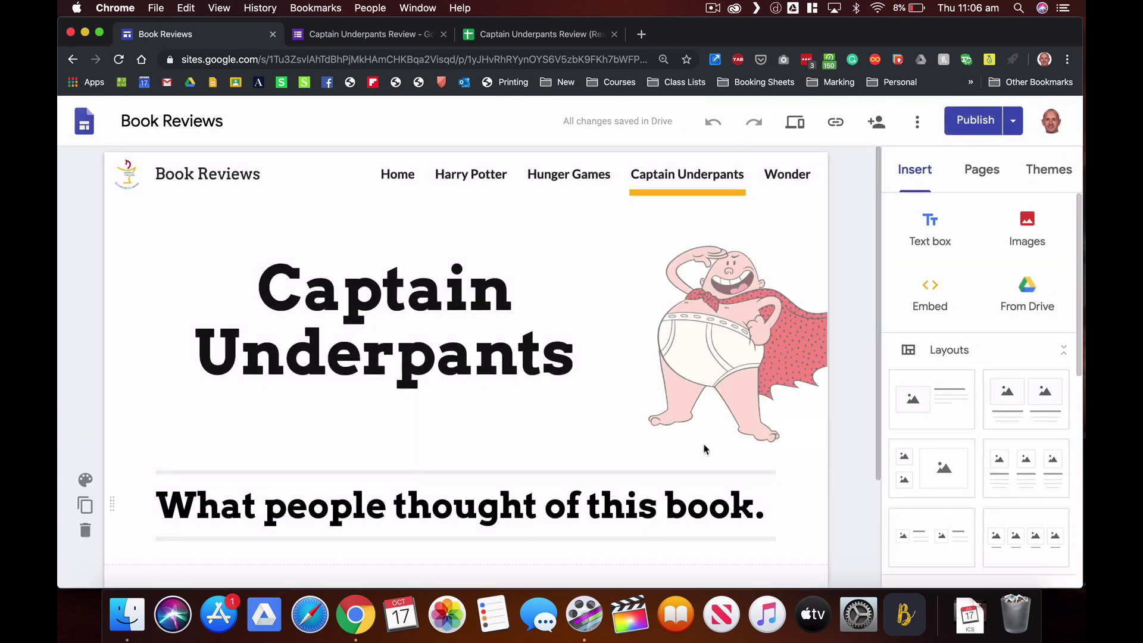
scroll(704, 450, down, 3)
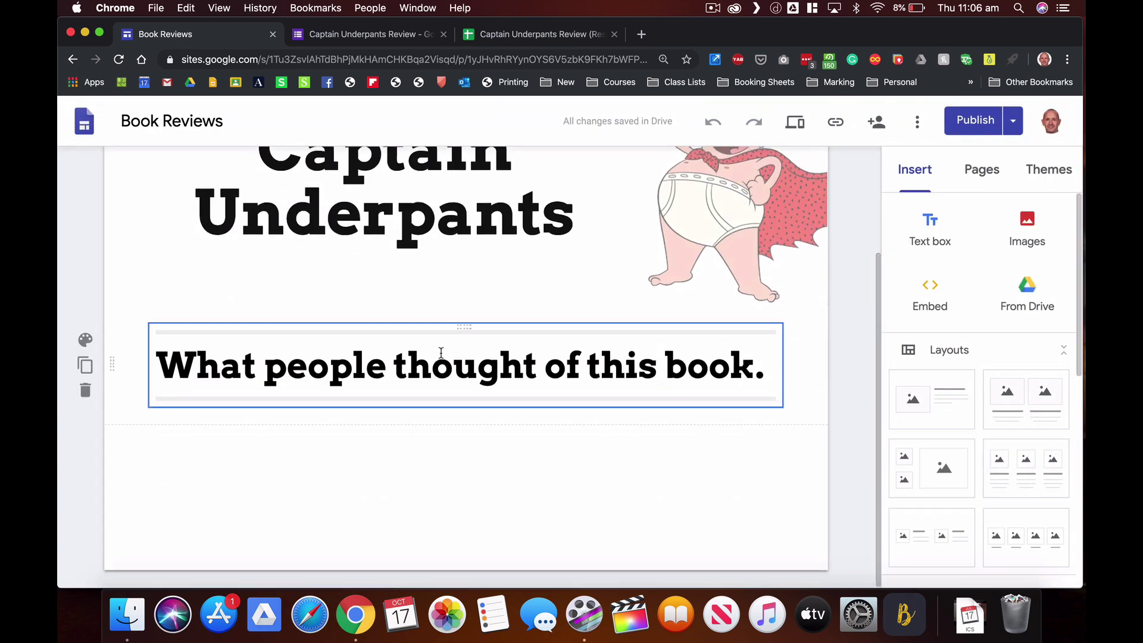
scroll(438, 356, up, 2)
scroll(976, 318, down, 1)
scroll(977, 318, down, 10)
scroll(976, 318, down, 3)
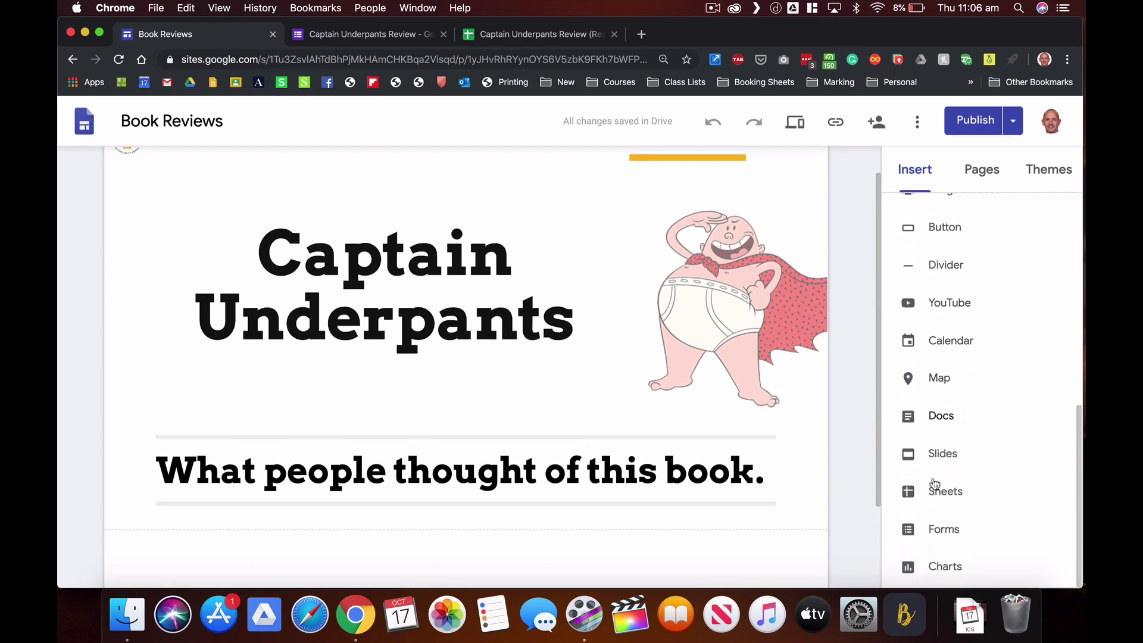
Step: Choose Forms from the Insert panel and search Drive for 'captain'
click(934, 529)
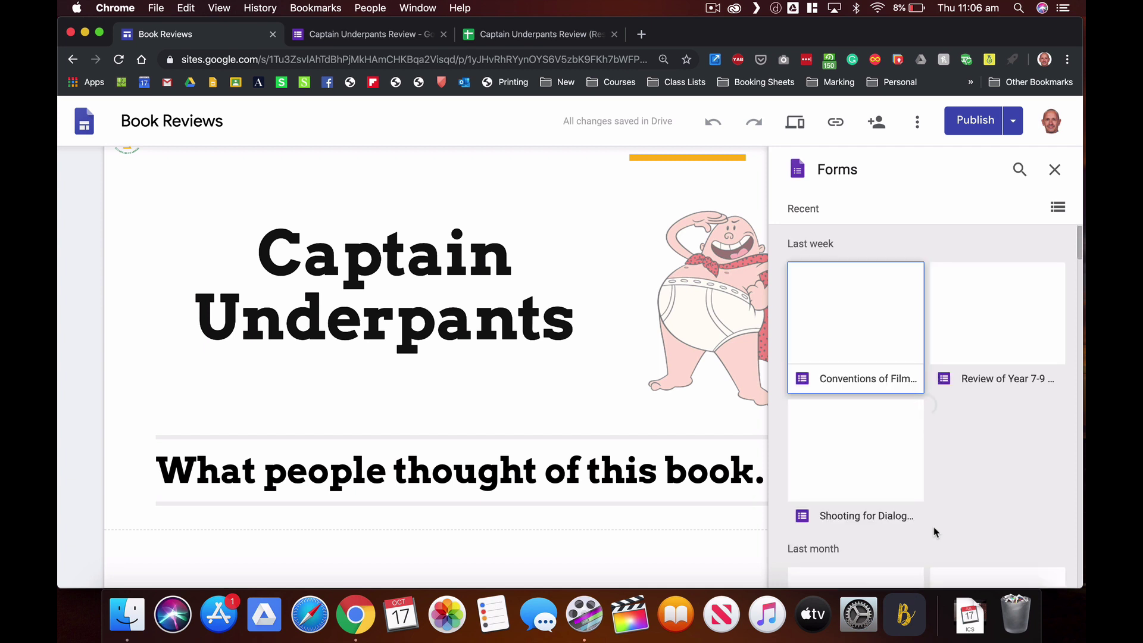
scroll(949, 467, down, 3)
scroll(944, 462, up, 3)
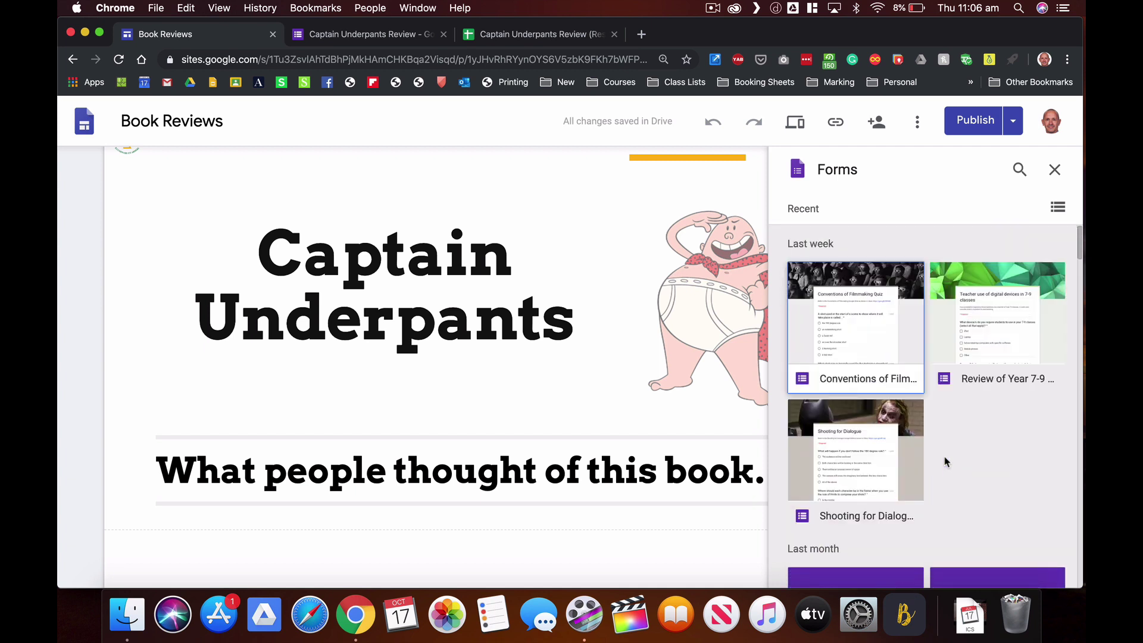
click(1019, 170)
text(captain)
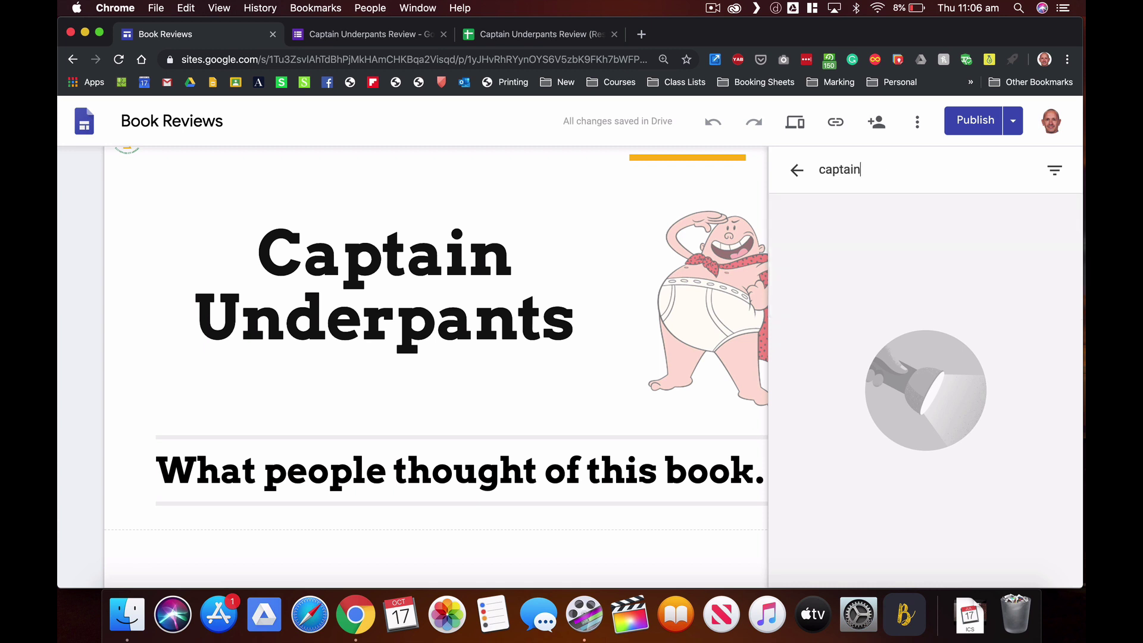
key(Return)
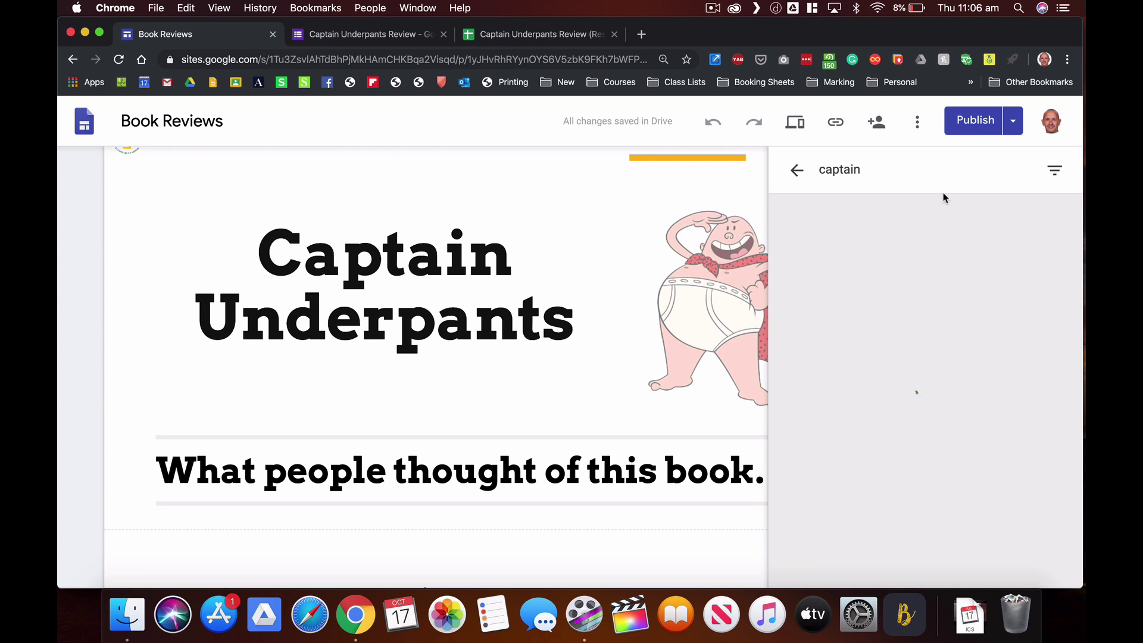
Step: Embed the Captain Underpants Review form above the heading at about half page width
click(856, 271)
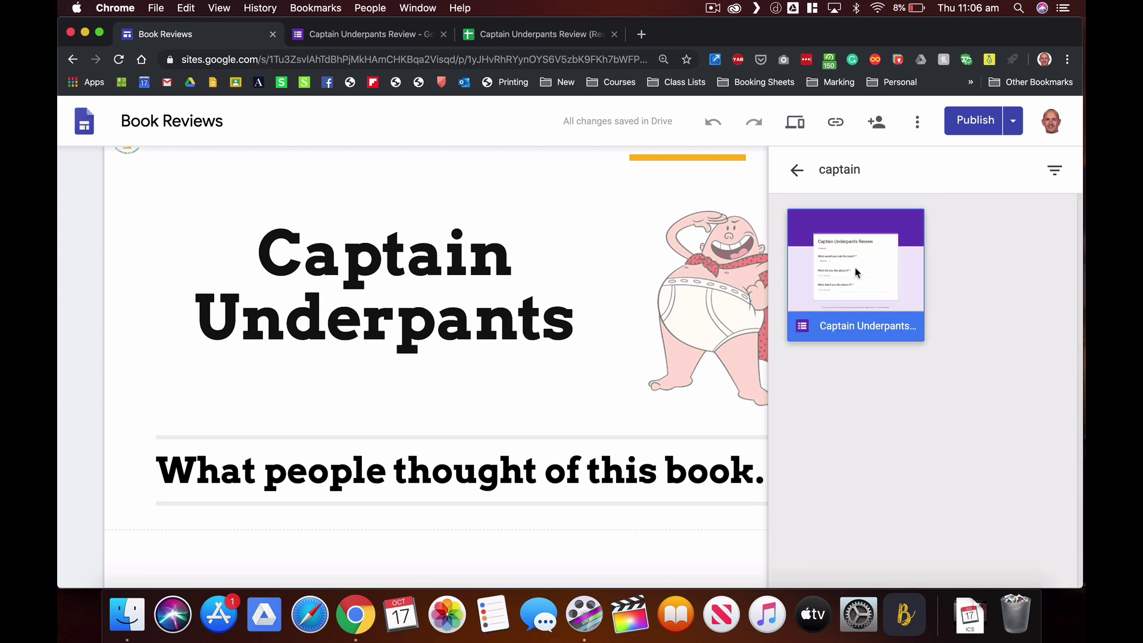
click(1042, 568)
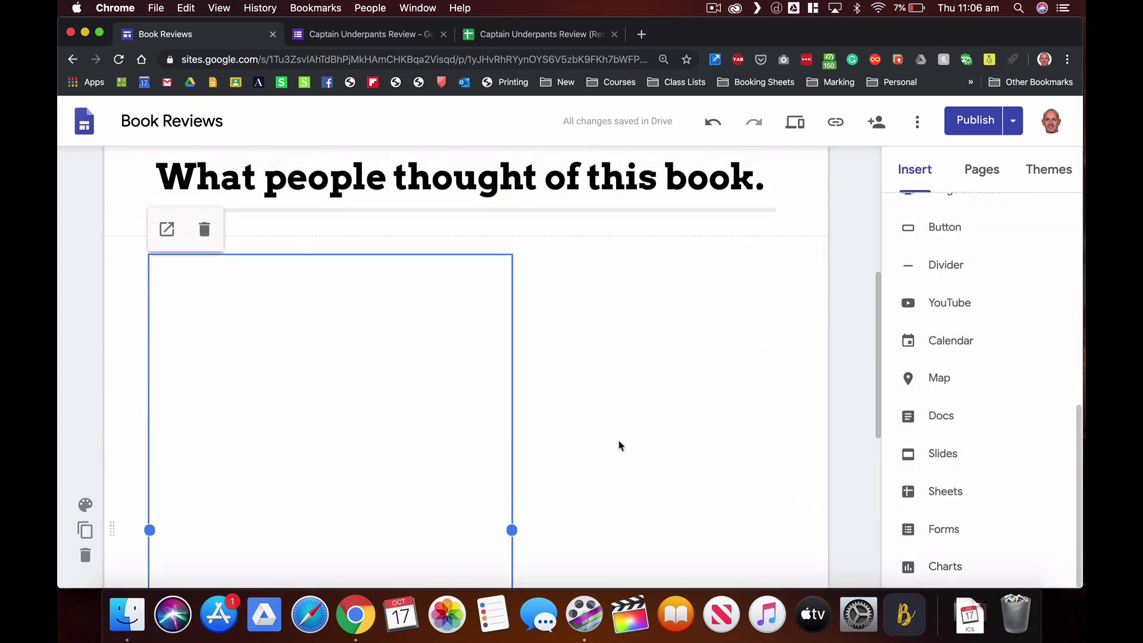
drag(398, 423, 368, 230)
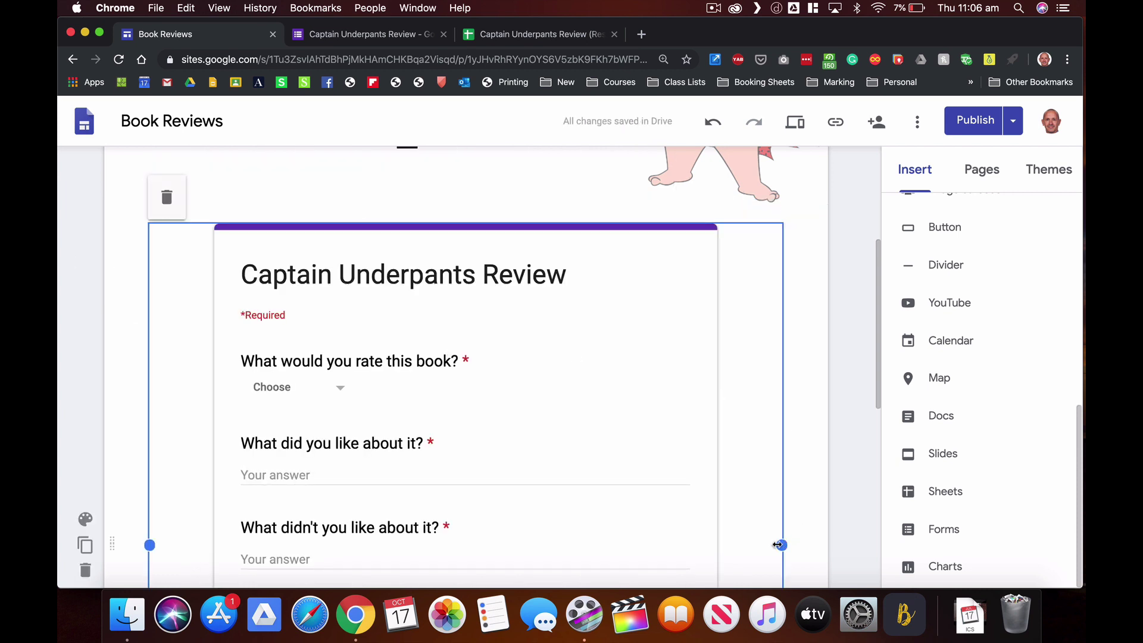
drag(778, 544, 480, 524)
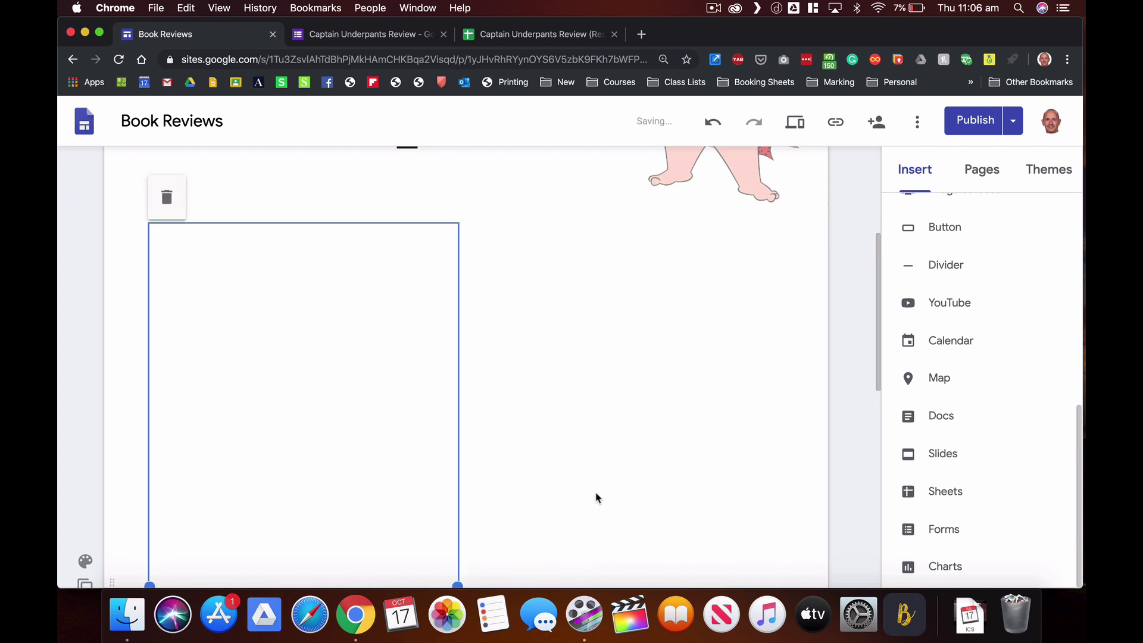
Step: Shorten the form embed's height and widen the heading text box to one line
scroll(600, 498, down, 5)
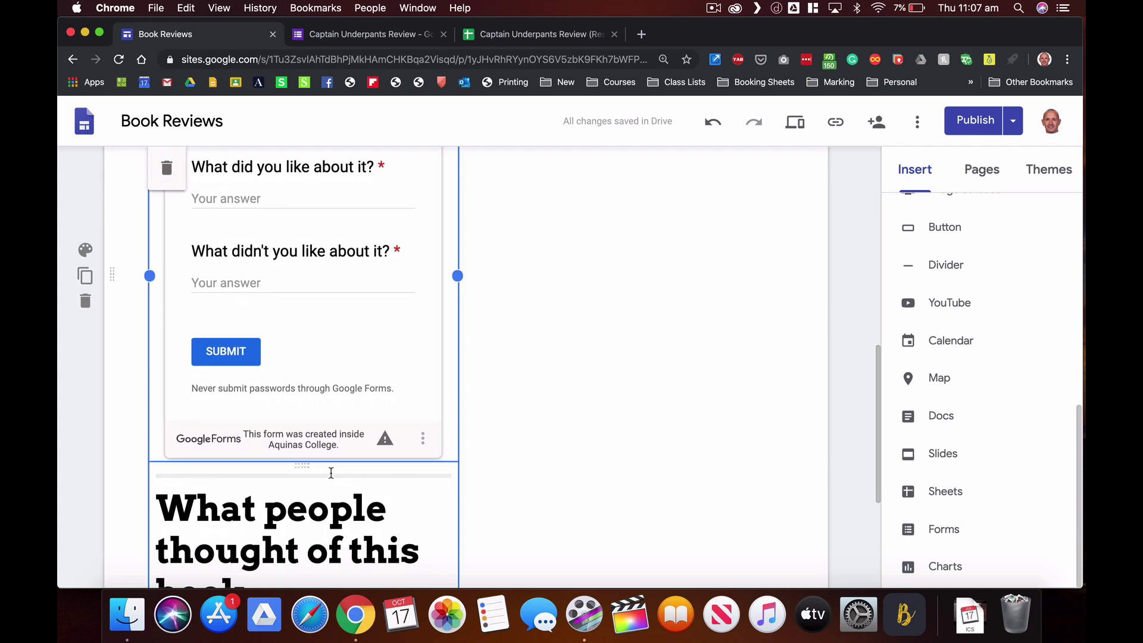
click(424, 388)
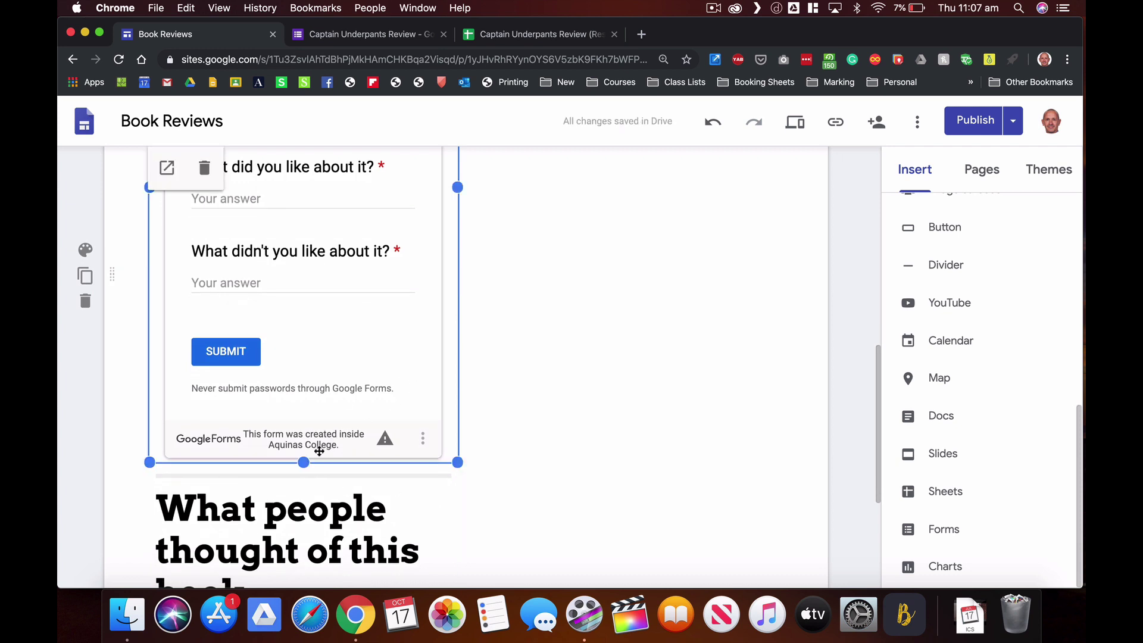
drag(304, 463, 301, 319)
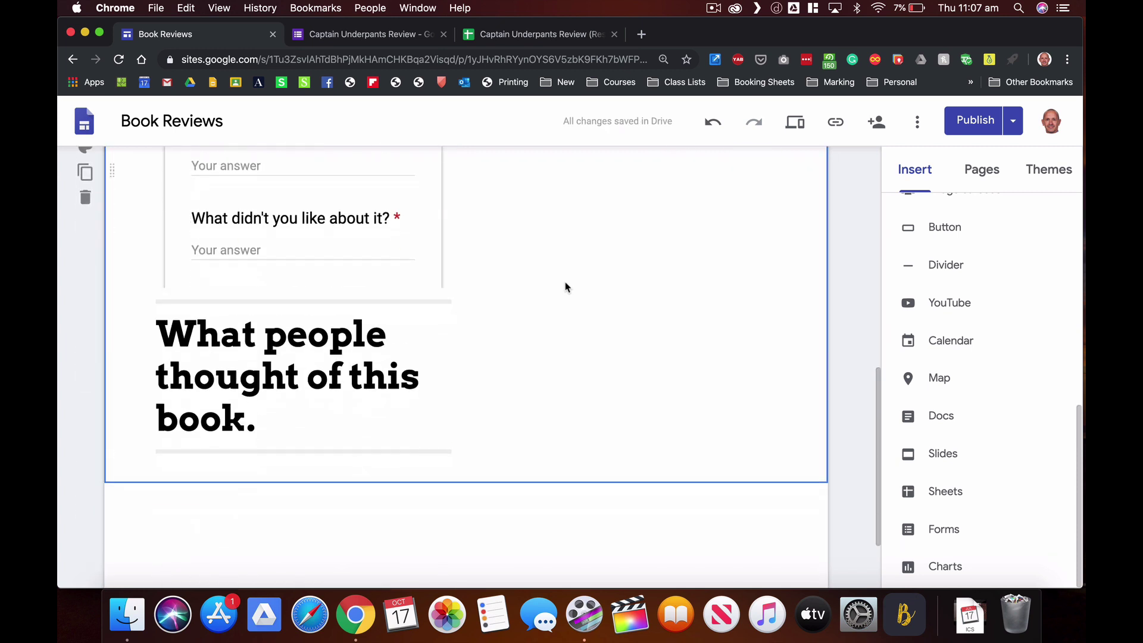
click(419, 365)
drag(457, 340, 791, 357)
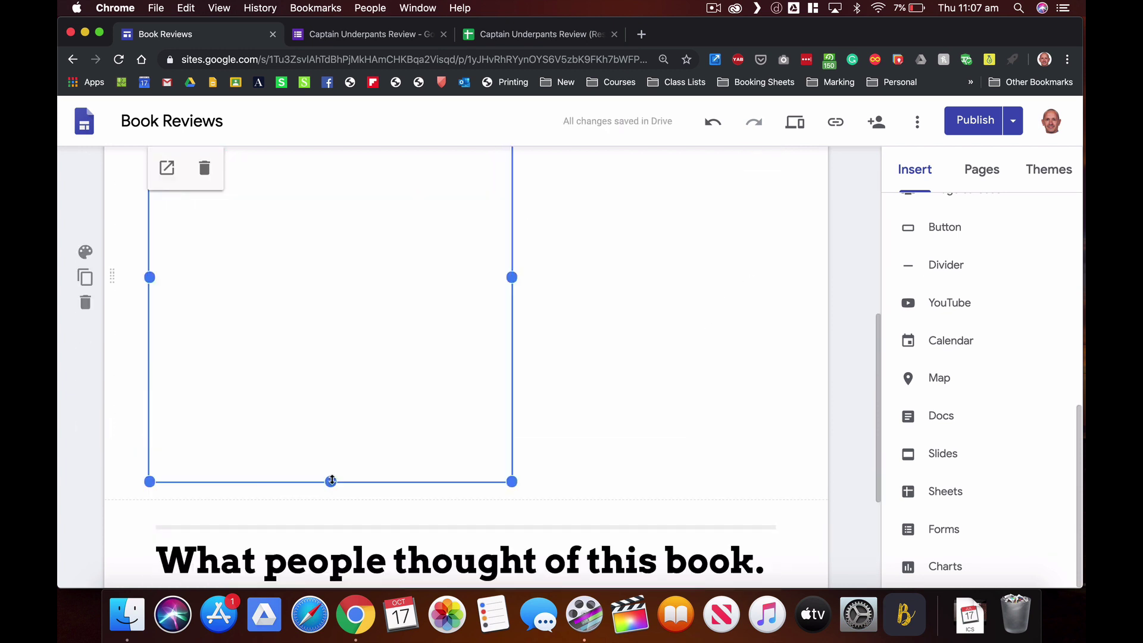
drag(332, 481, 331, 481)
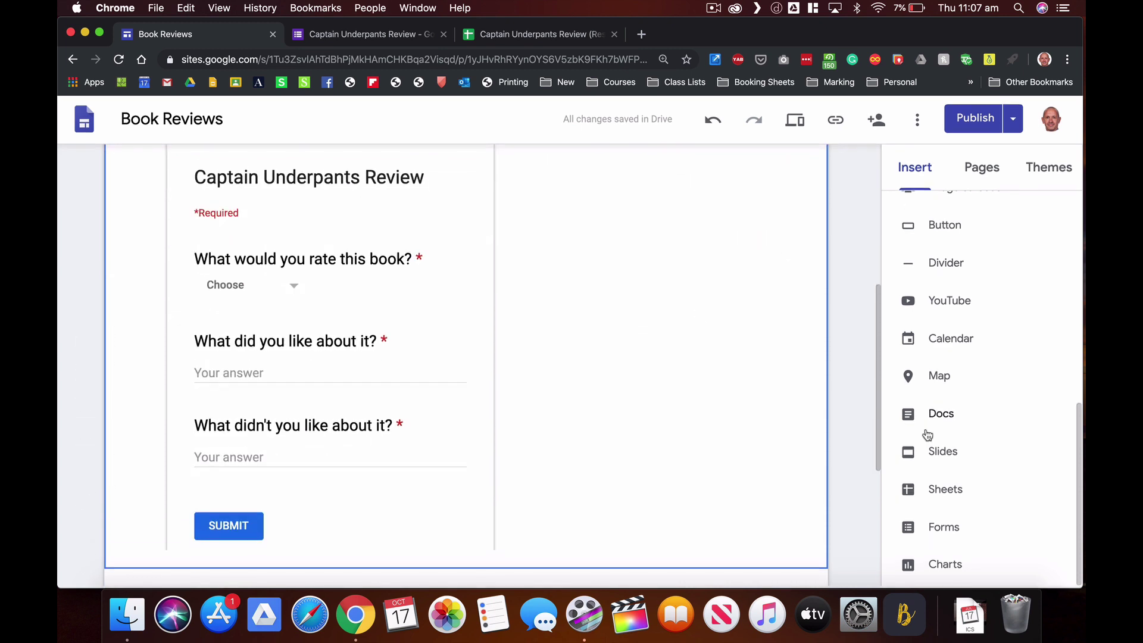
Step: Embed the 3D pie chart from Captain Underpants Review (Responses) to the right of the form
click(944, 566)
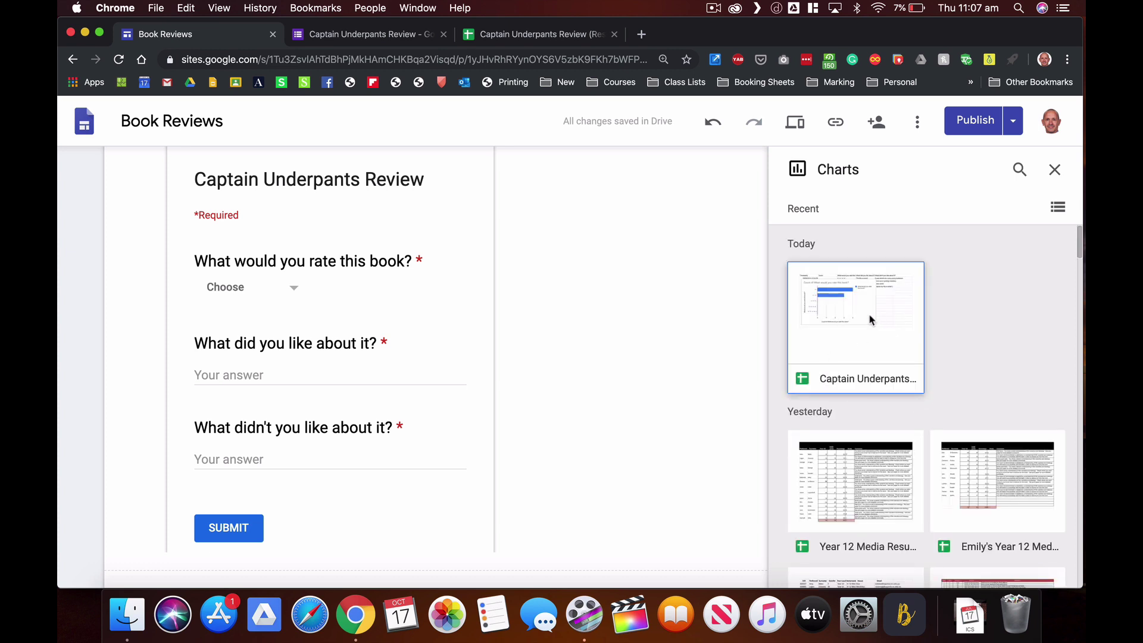
click(883, 345)
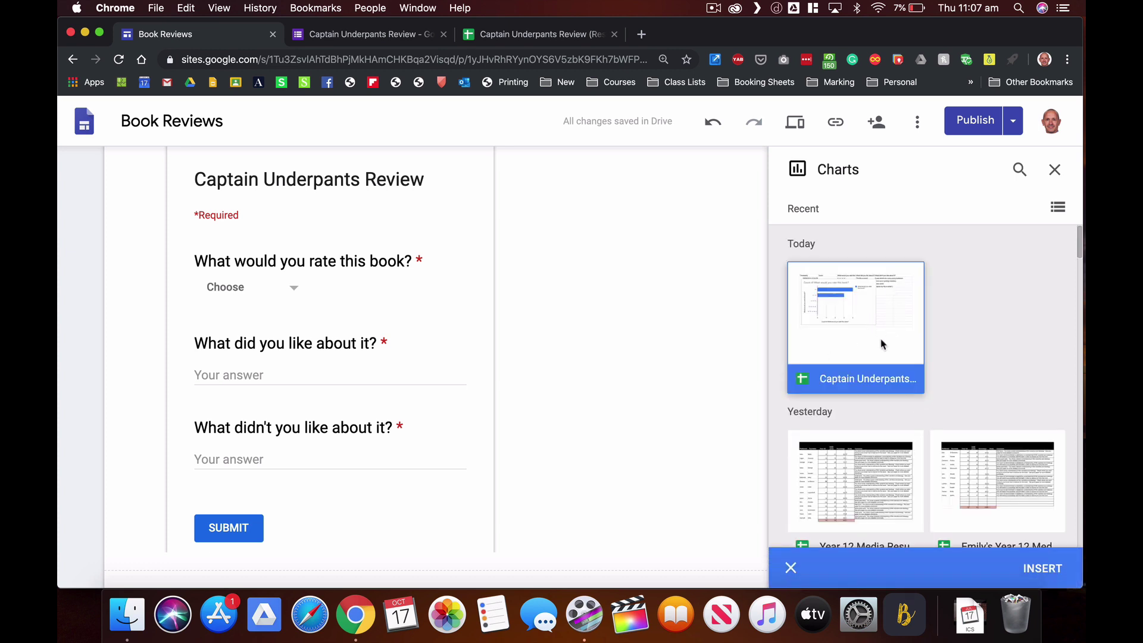
click(1049, 574)
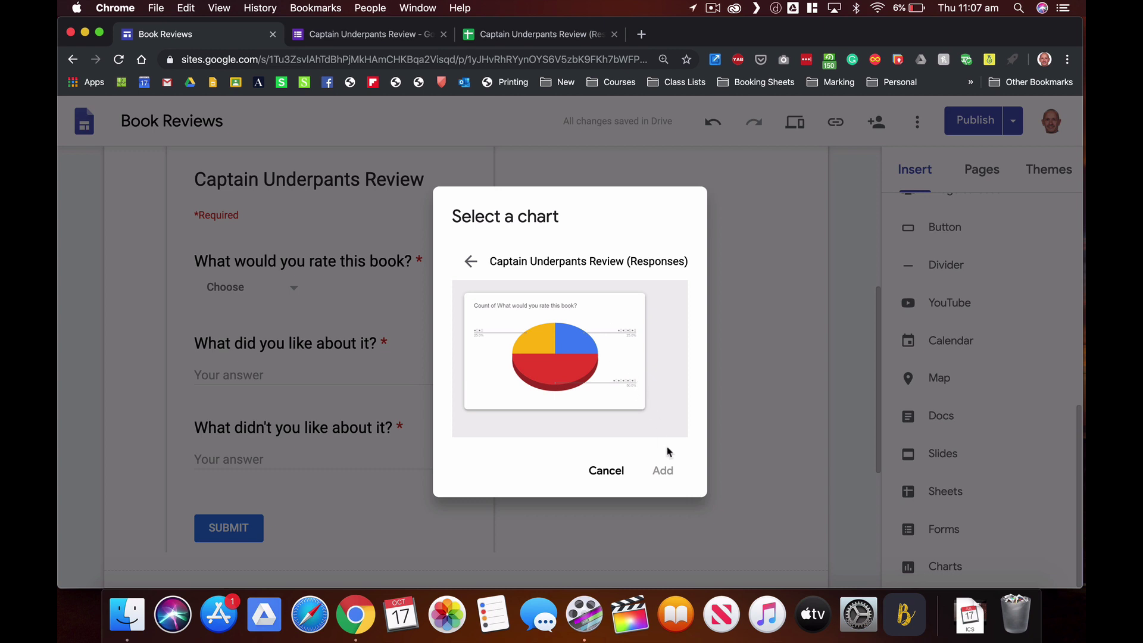
click(569, 351)
click(662, 470)
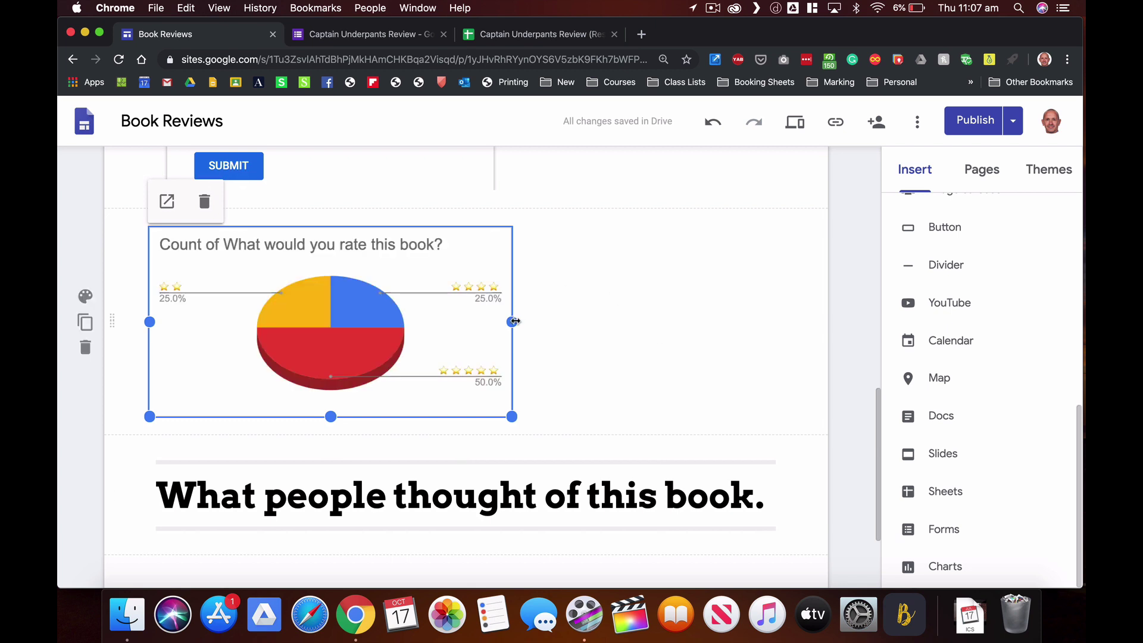
drag(511, 321, 479, 321)
drag(385, 313, 615, 298)
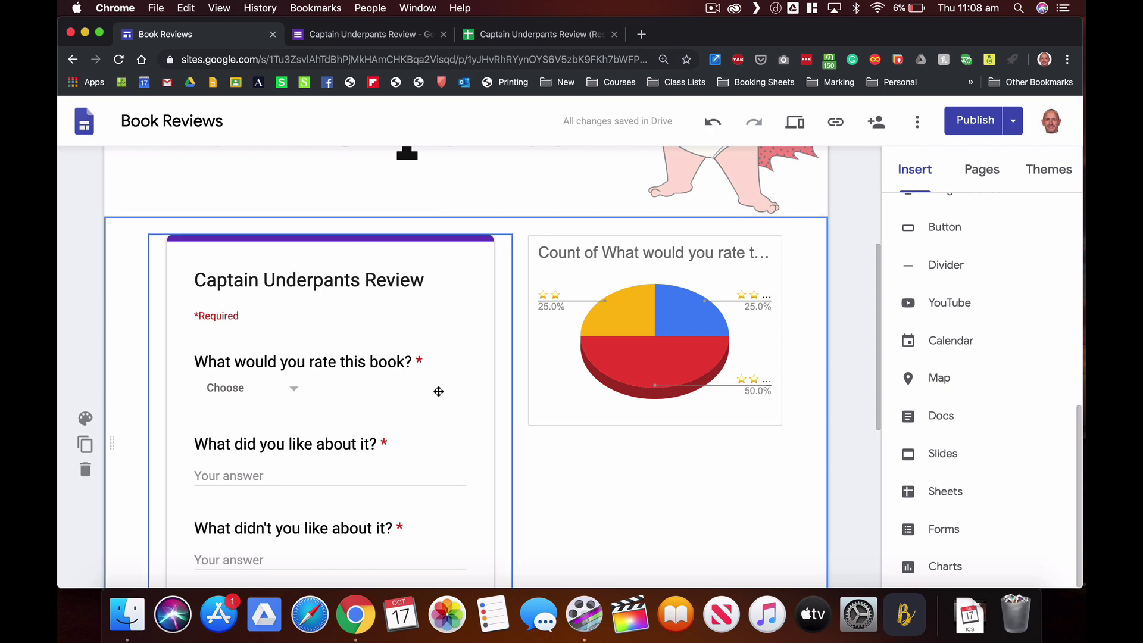
scroll(439, 388, down, 5)
scroll(439, 393, down, 3)
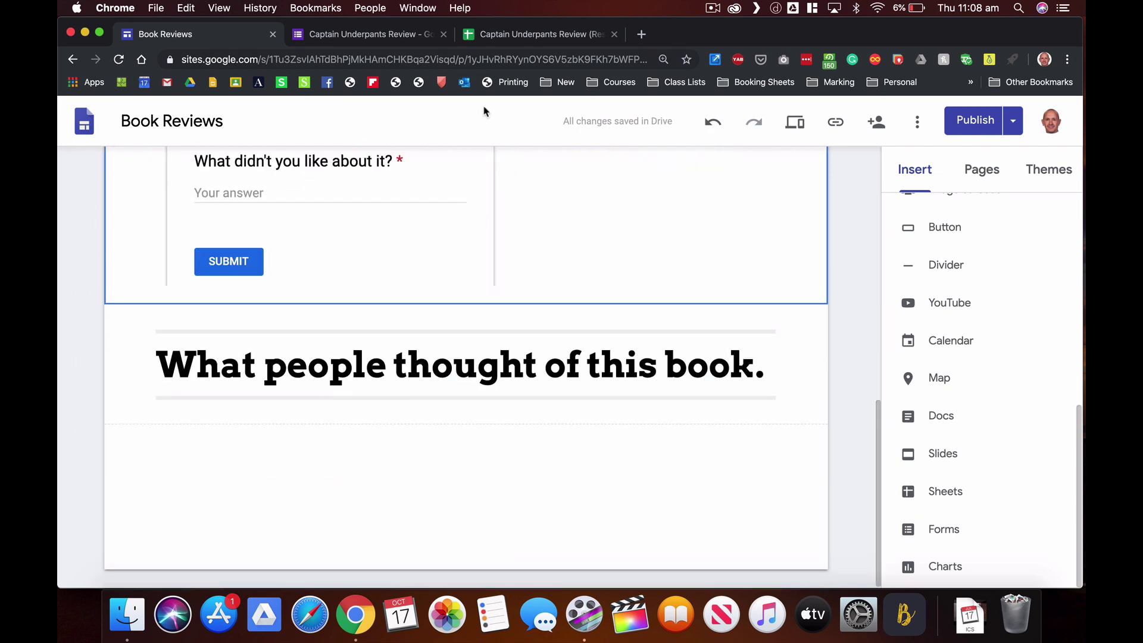
Step: Check the Like and Dislike sheets, then move the pie chart below the four response rows
click(509, 35)
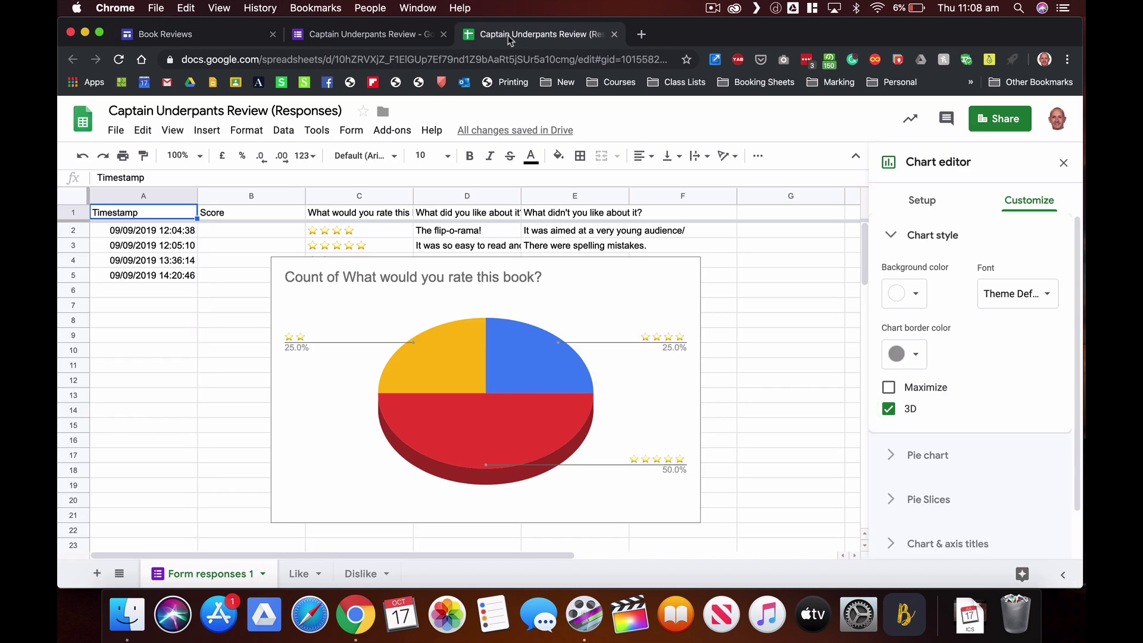
click(300, 574)
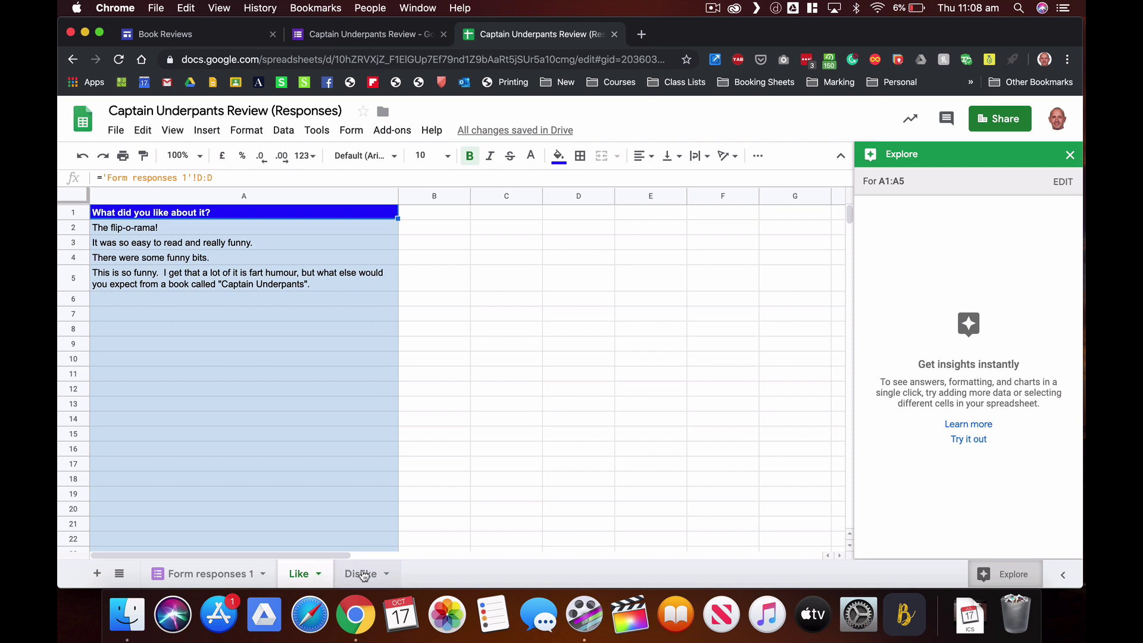
click(361, 574)
click(302, 574)
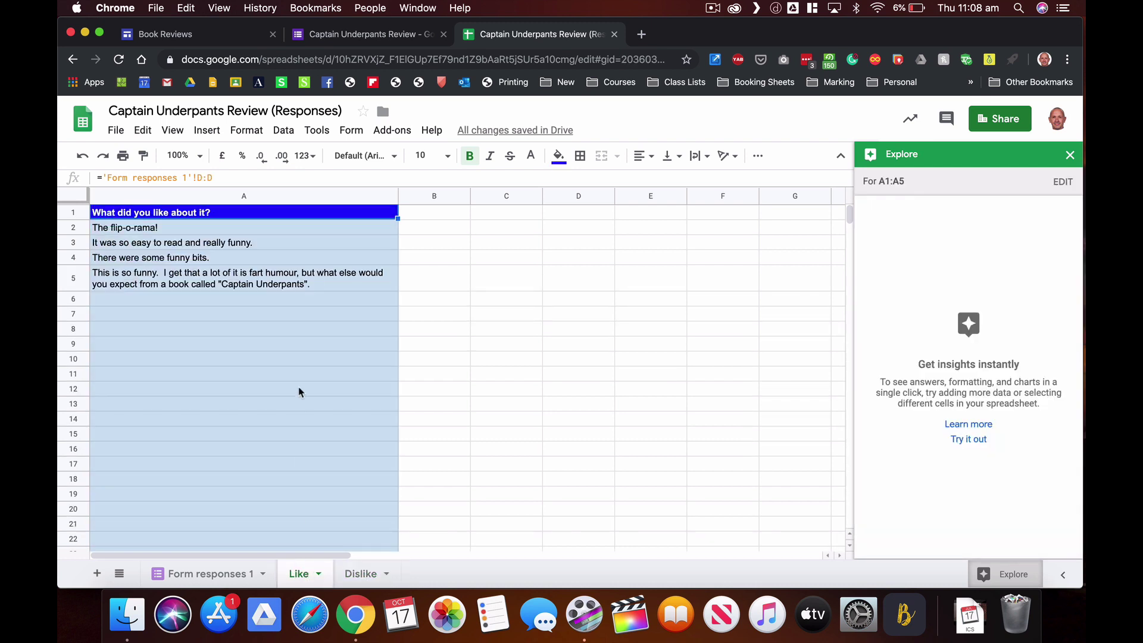
click(361, 573)
click(301, 574)
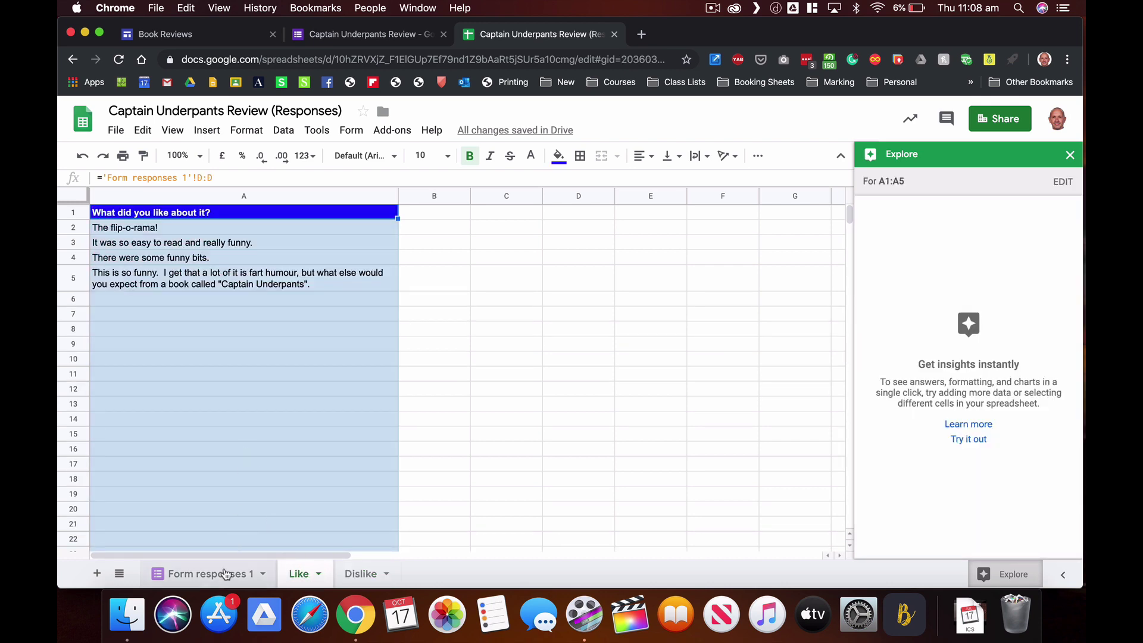
click(230, 574)
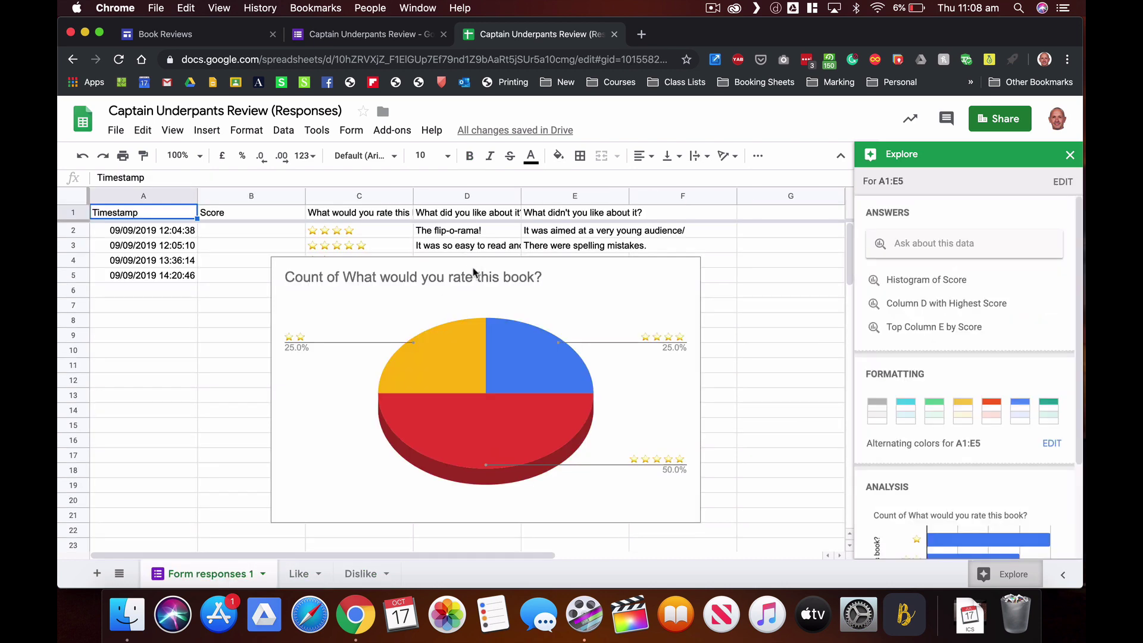
click(321, 352)
drag(651, 275, 497, 369)
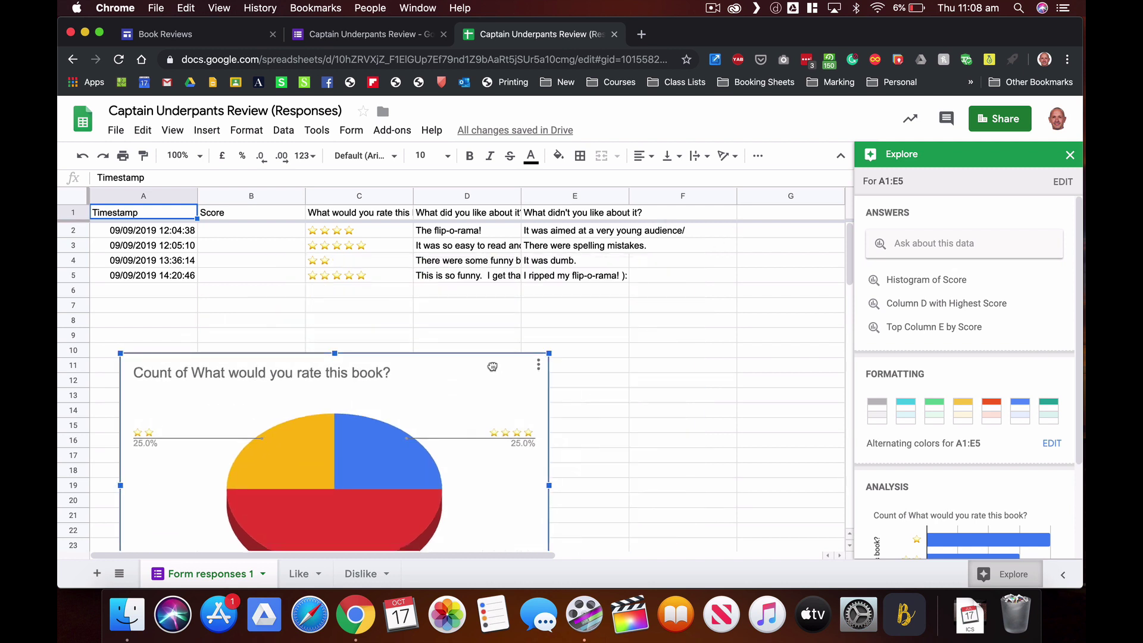
Step: Compare the liked/disliked answer columns on Form responses 1 with the Like and Dislike sheets
click(457, 200)
click(601, 197)
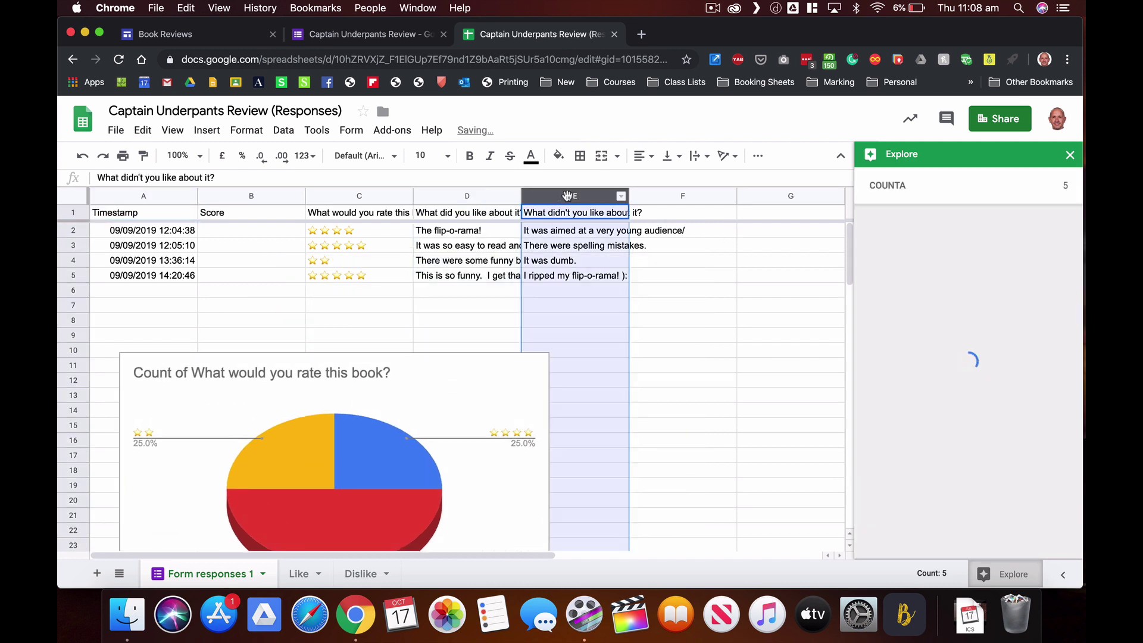
click(301, 574)
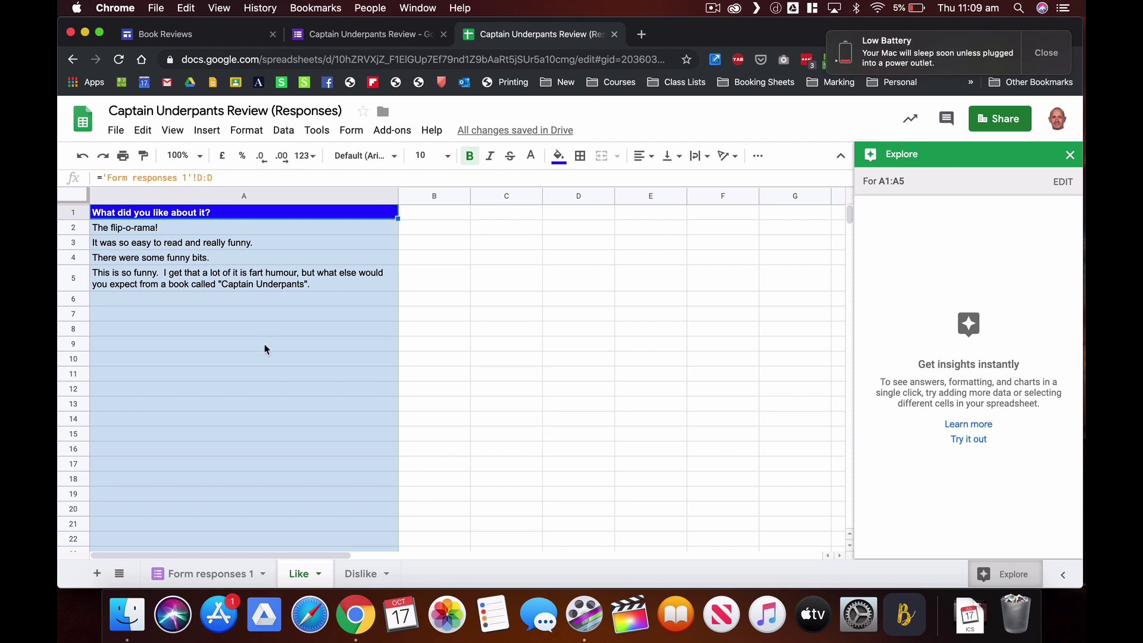
click(209, 574)
click(452, 195)
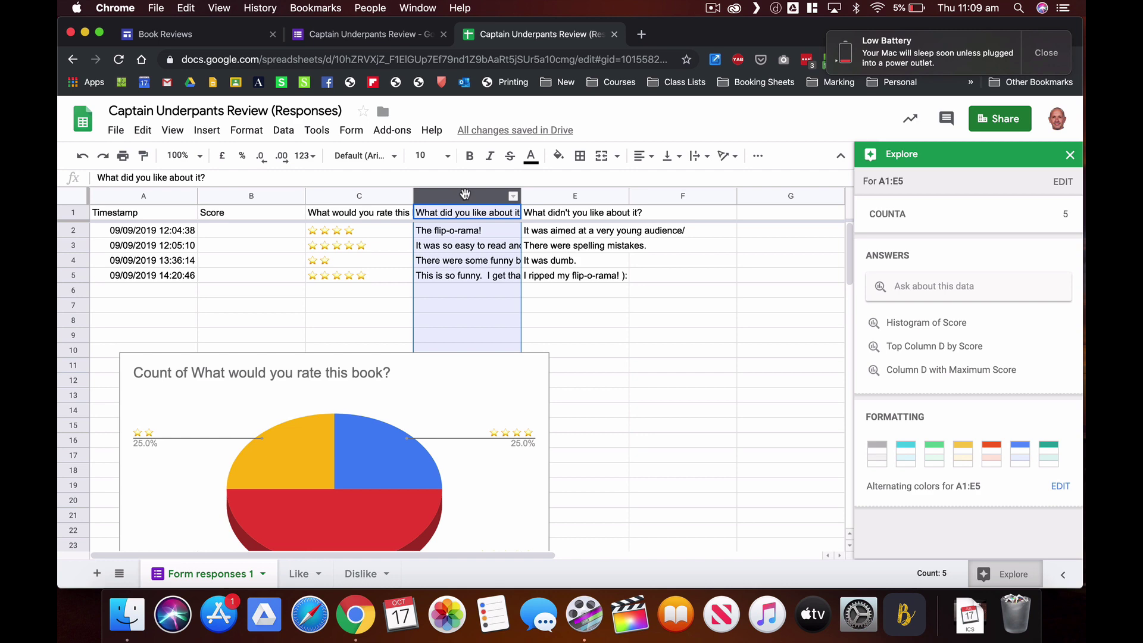
click(583, 196)
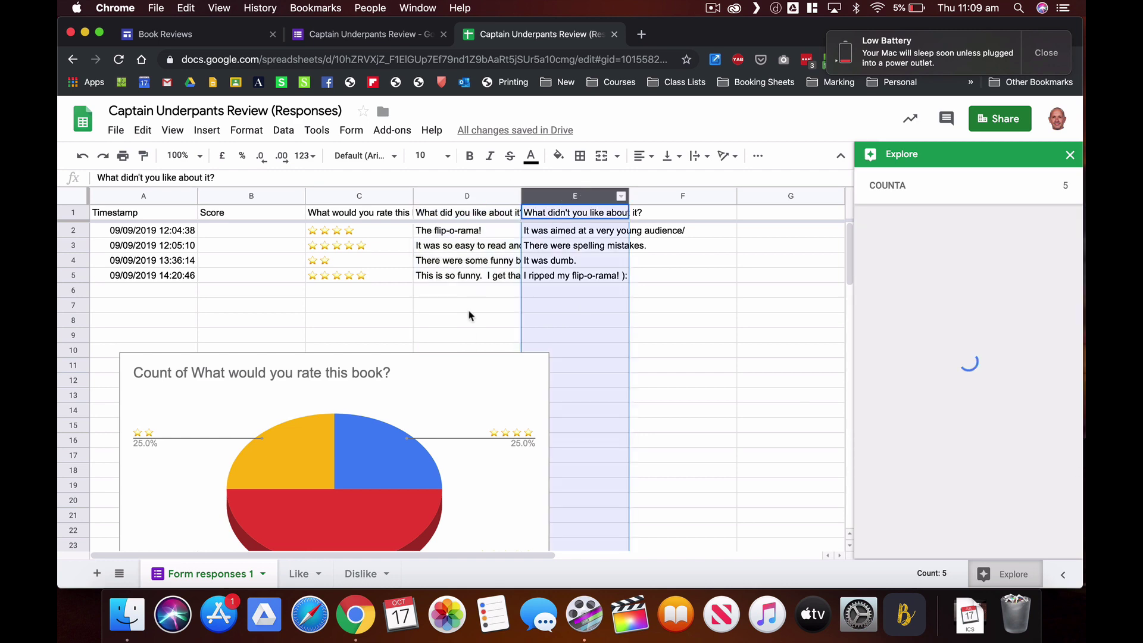
click(298, 574)
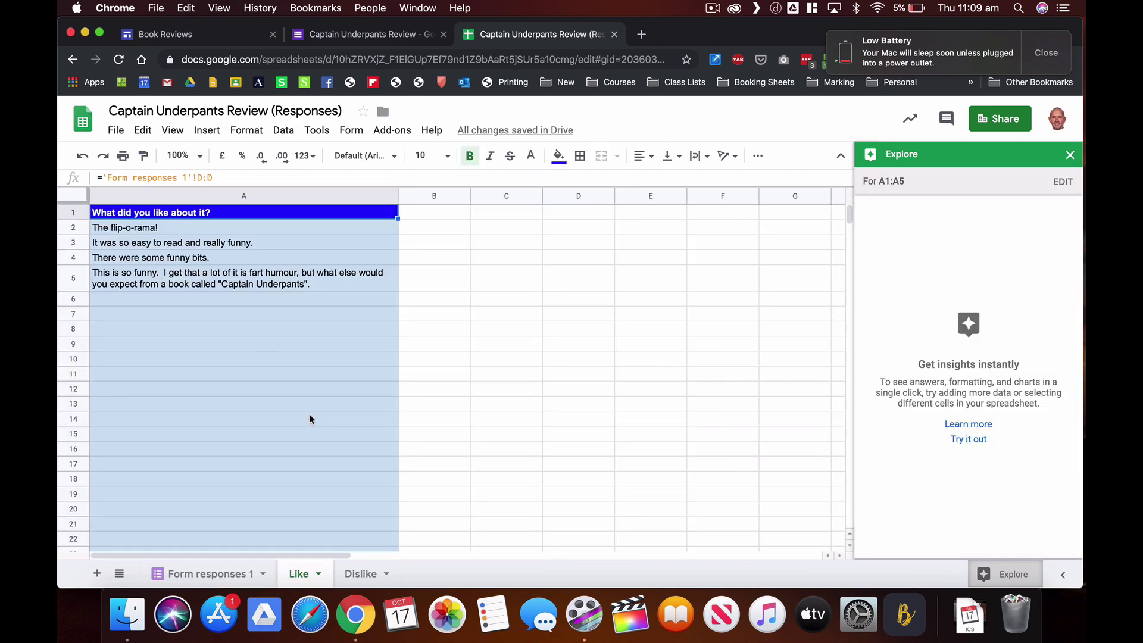
click(360, 574)
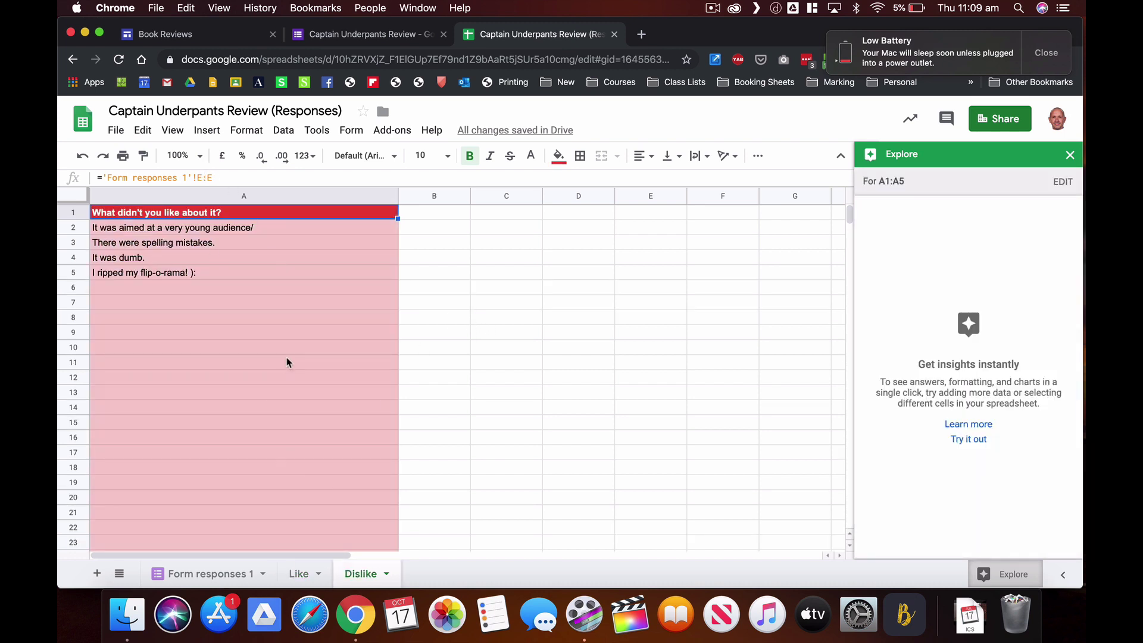
click(232, 30)
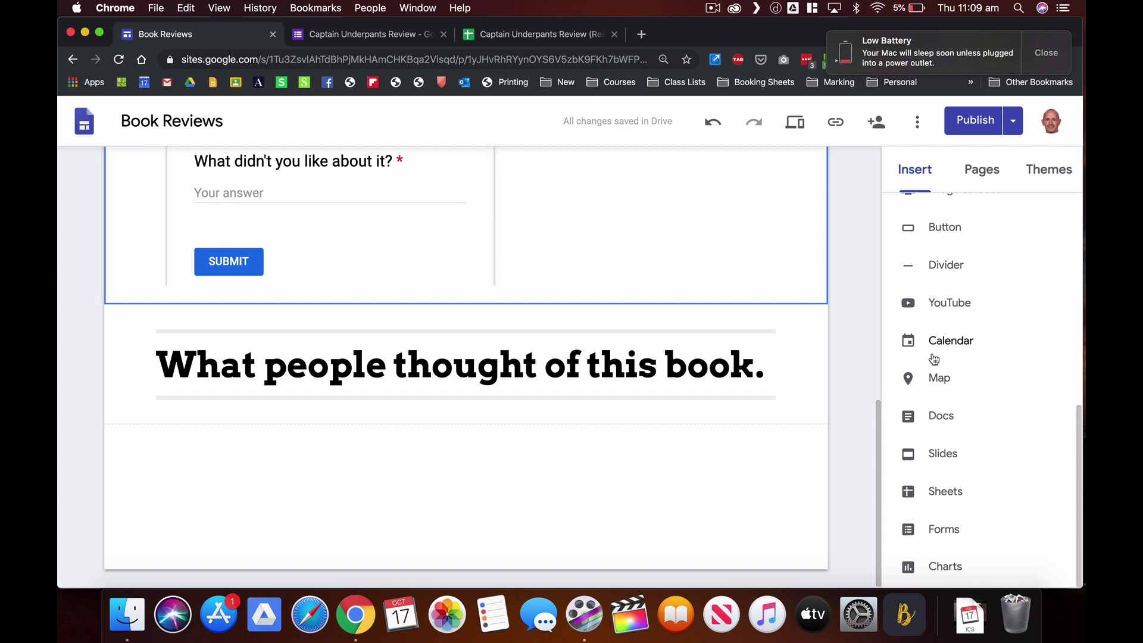
Step: Embed the Captain Underpants Review (Responses) spreadsheet under the heading at half width
scroll(934, 359, up, 5)
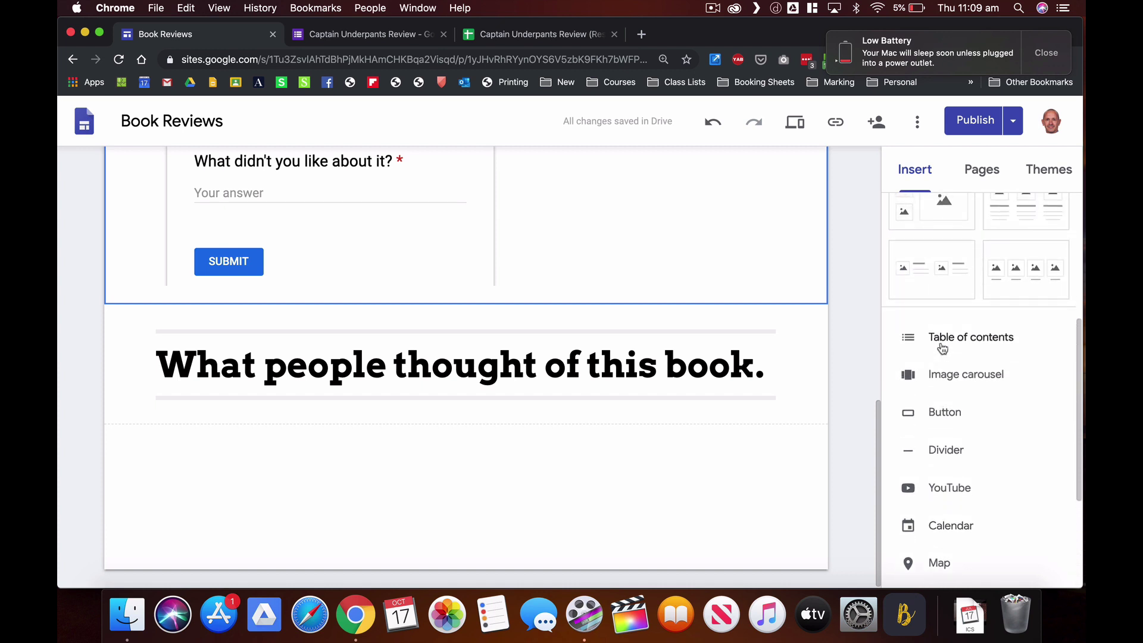
scroll(942, 349, down, 5)
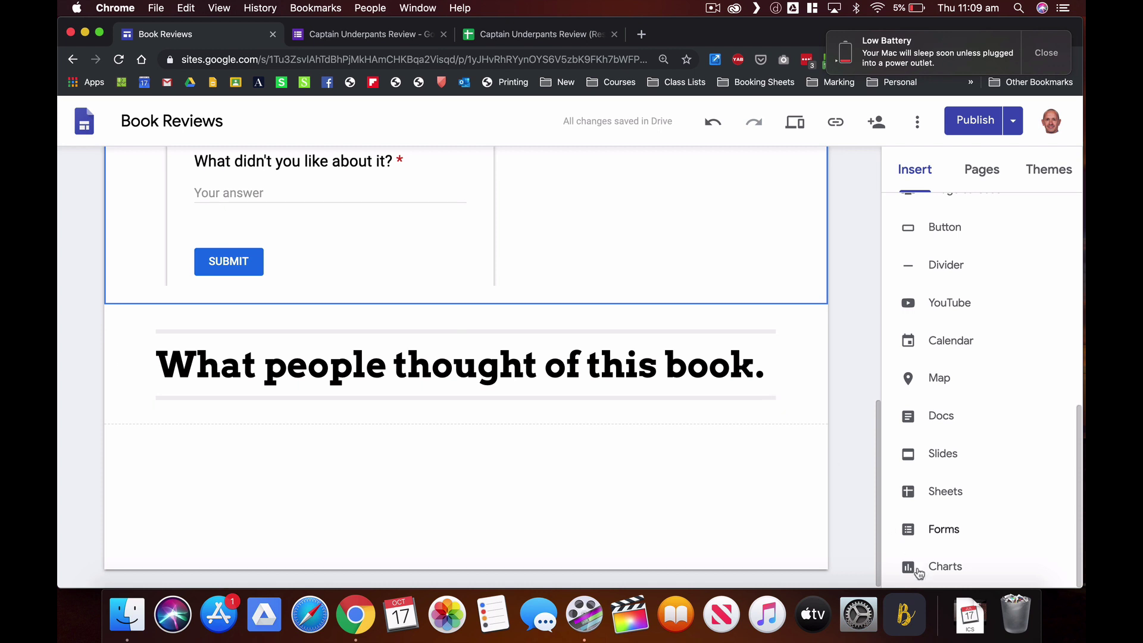
click(934, 491)
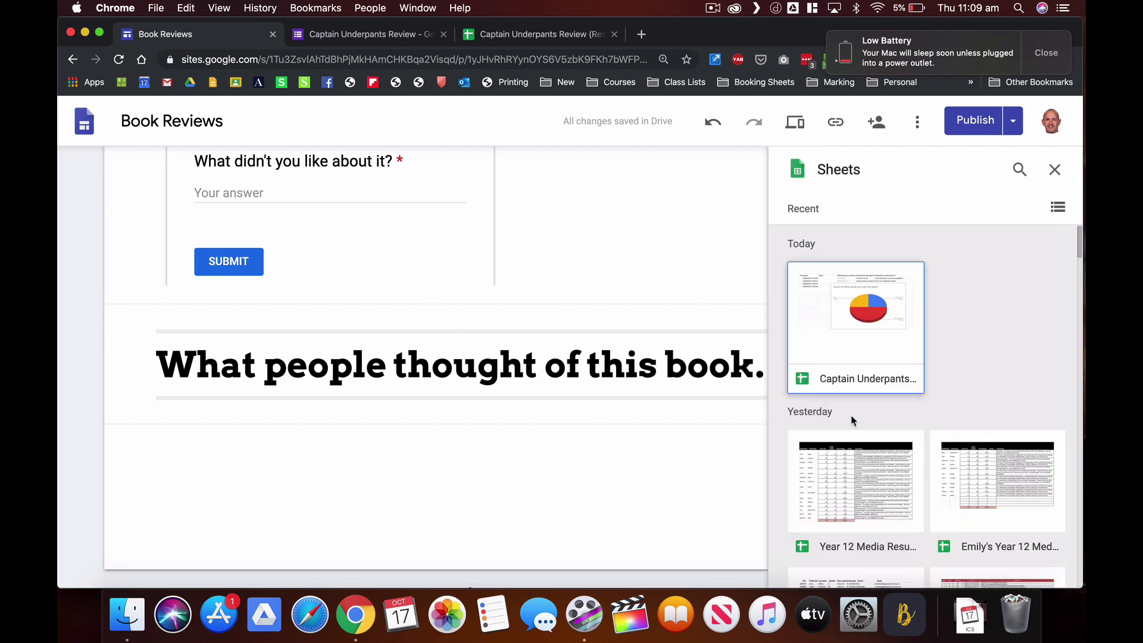
click(837, 393)
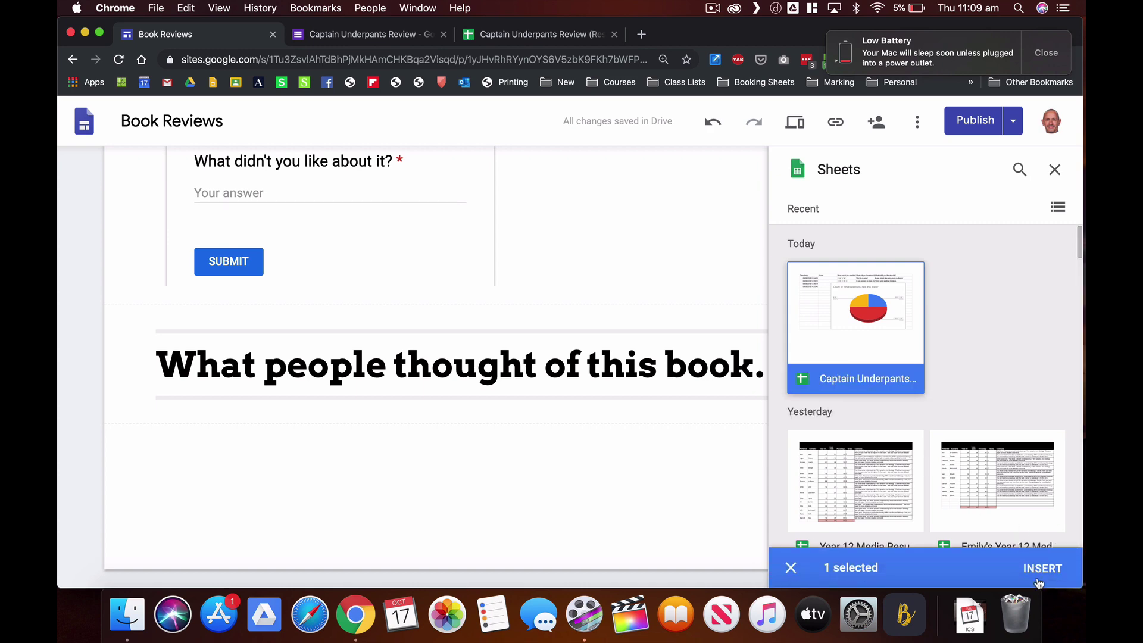
click(1038, 577)
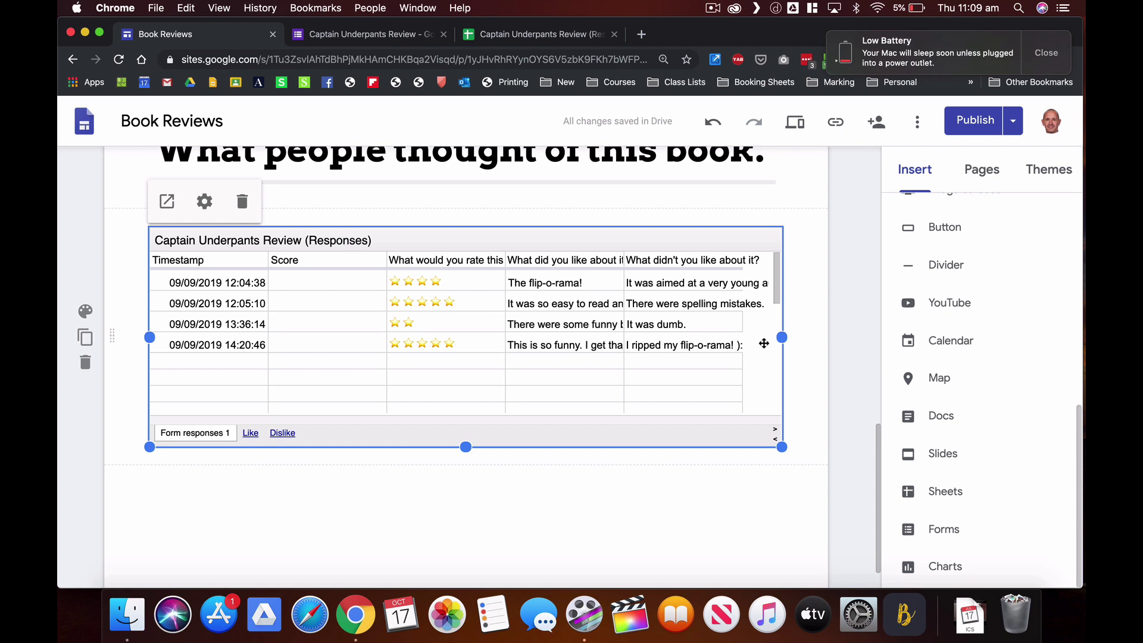
drag(782, 337, 459, 402)
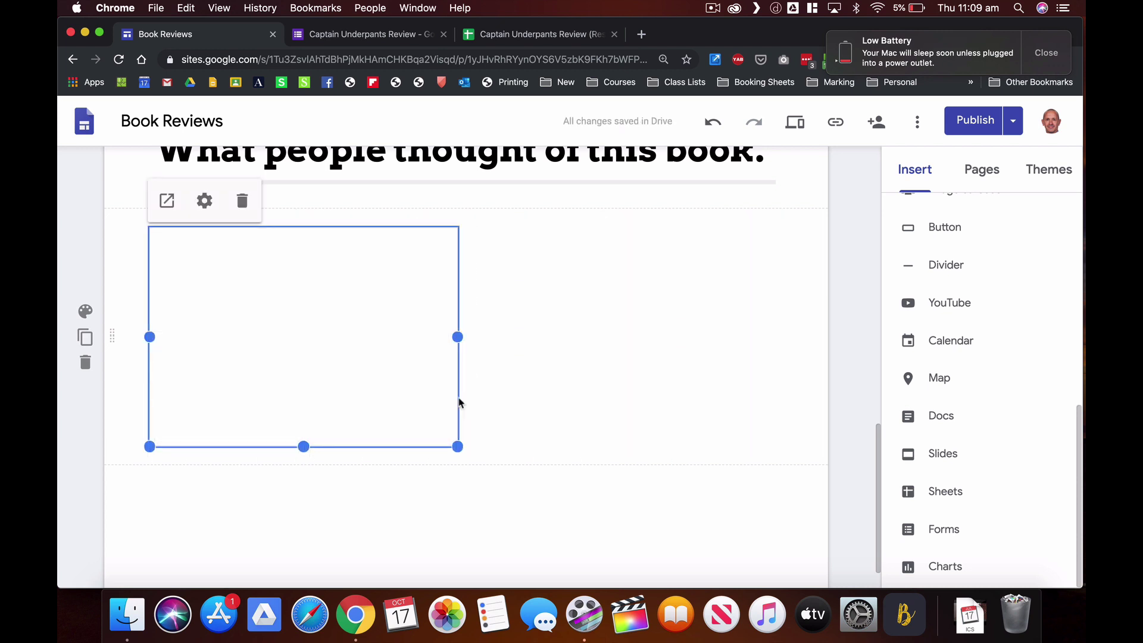
Step: Set the spreadsheet embed to display the Like sheet
scroll(509, 384, up, 2)
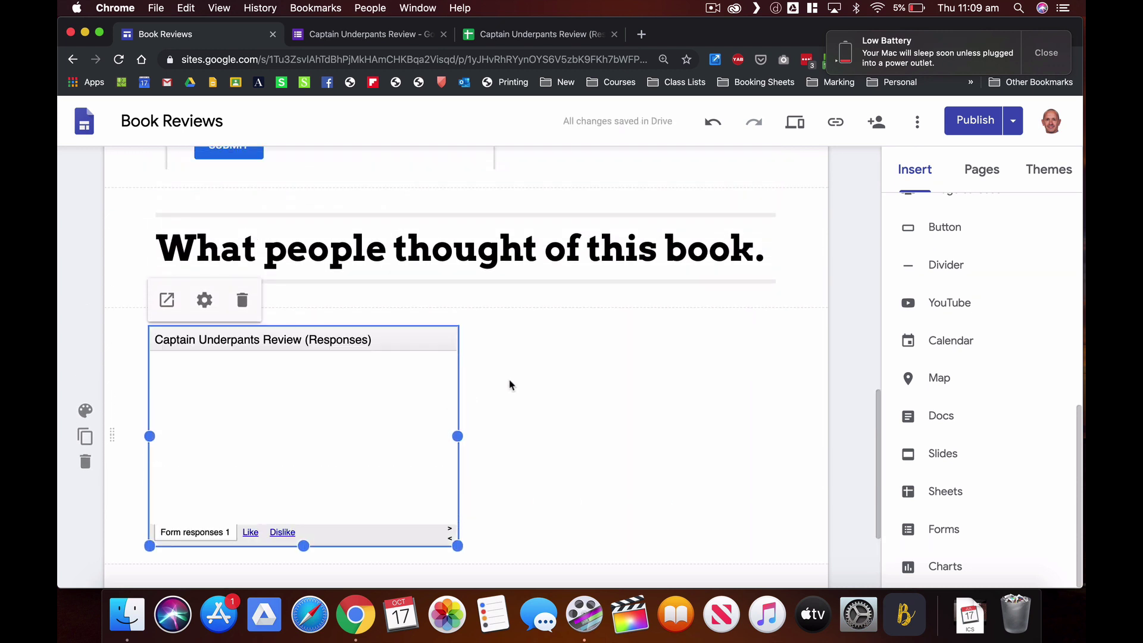
click(205, 301)
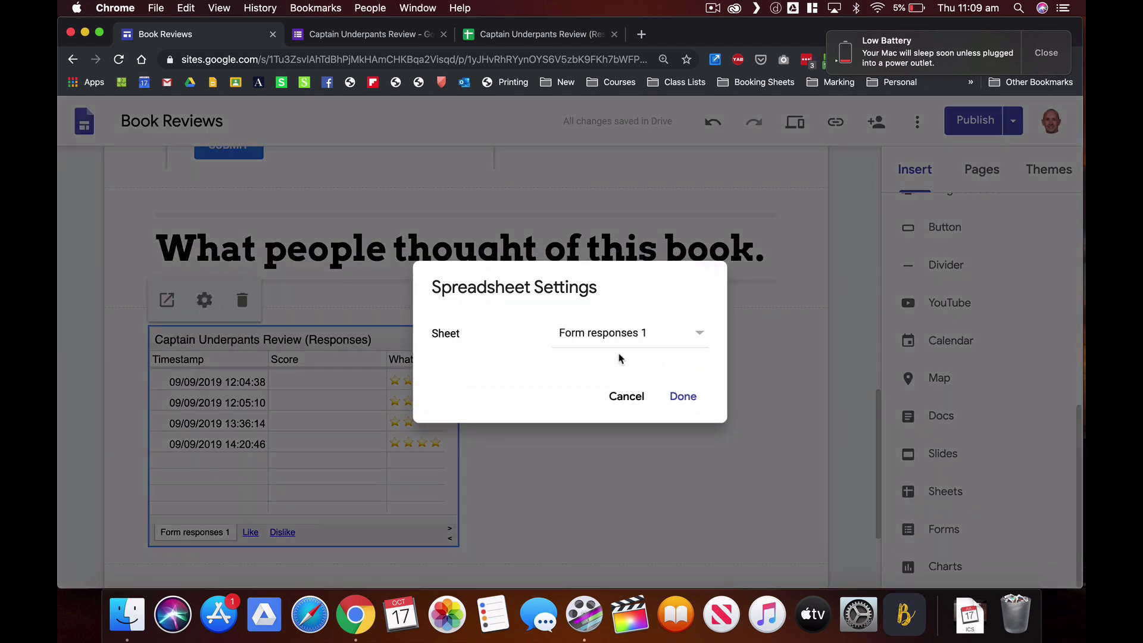
click(625, 337)
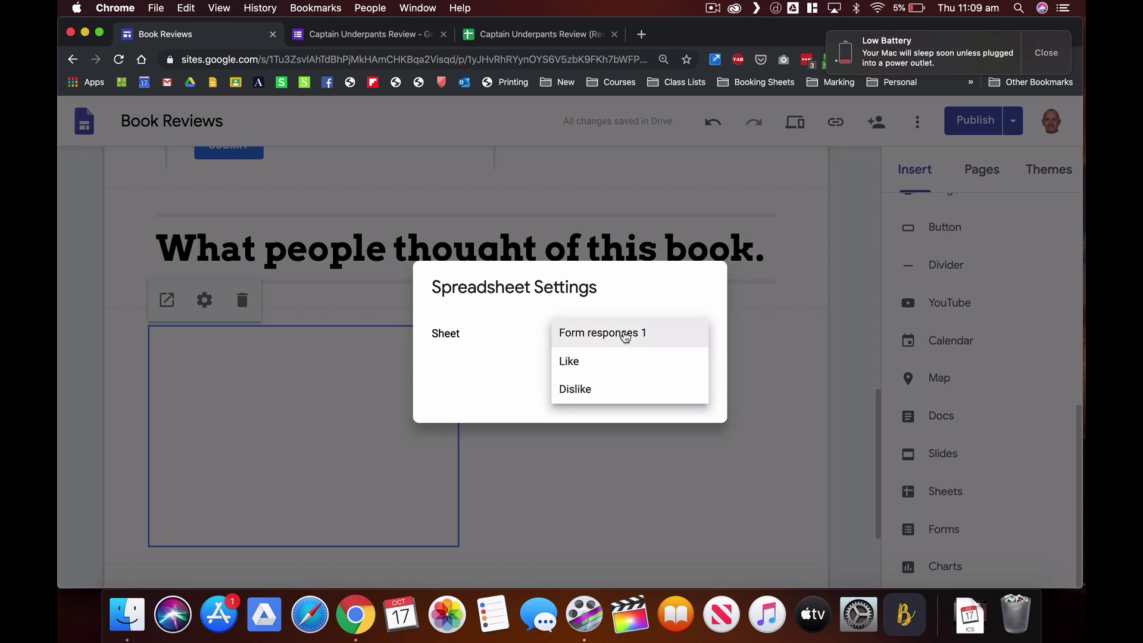
click(594, 361)
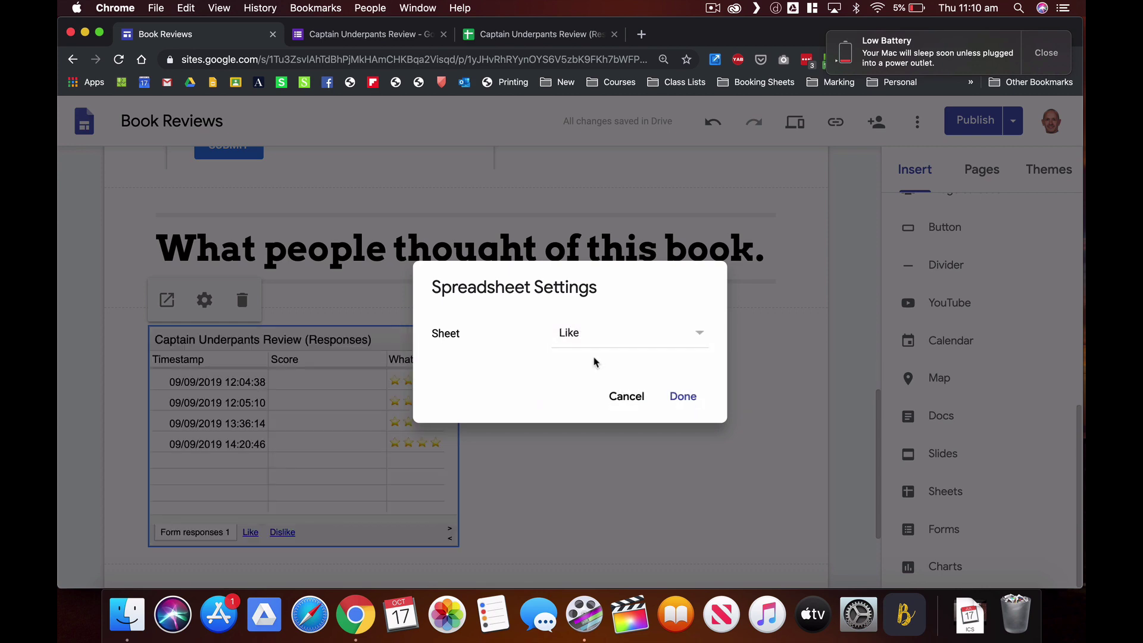
click(682, 402)
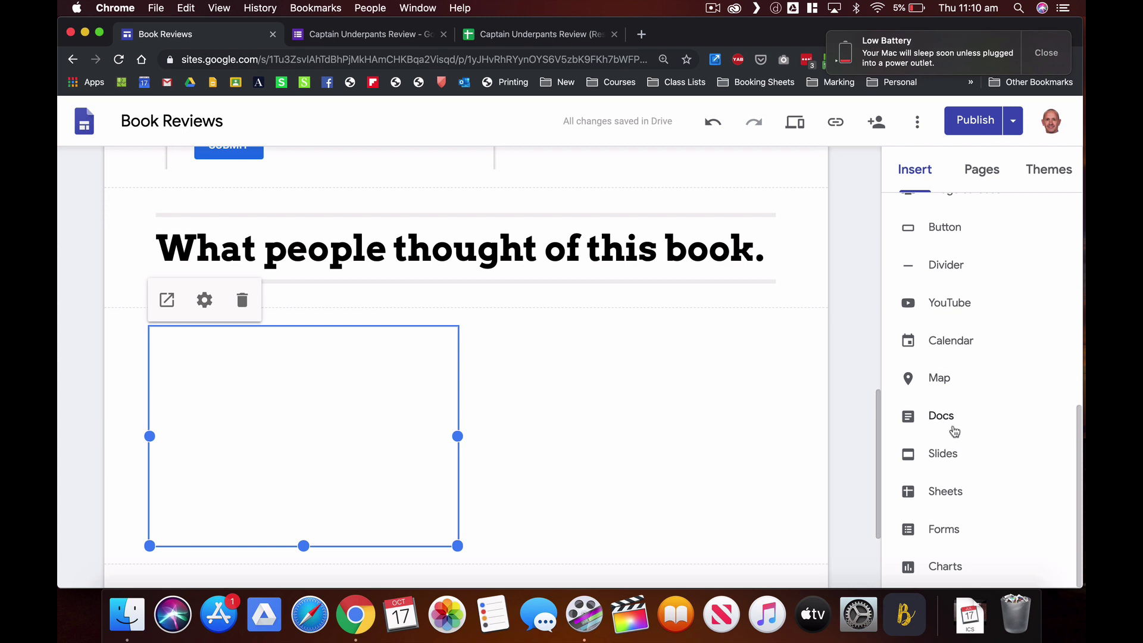
Step: Embed a second copy of the responses spreadsheet beside the Like embed
click(945, 492)
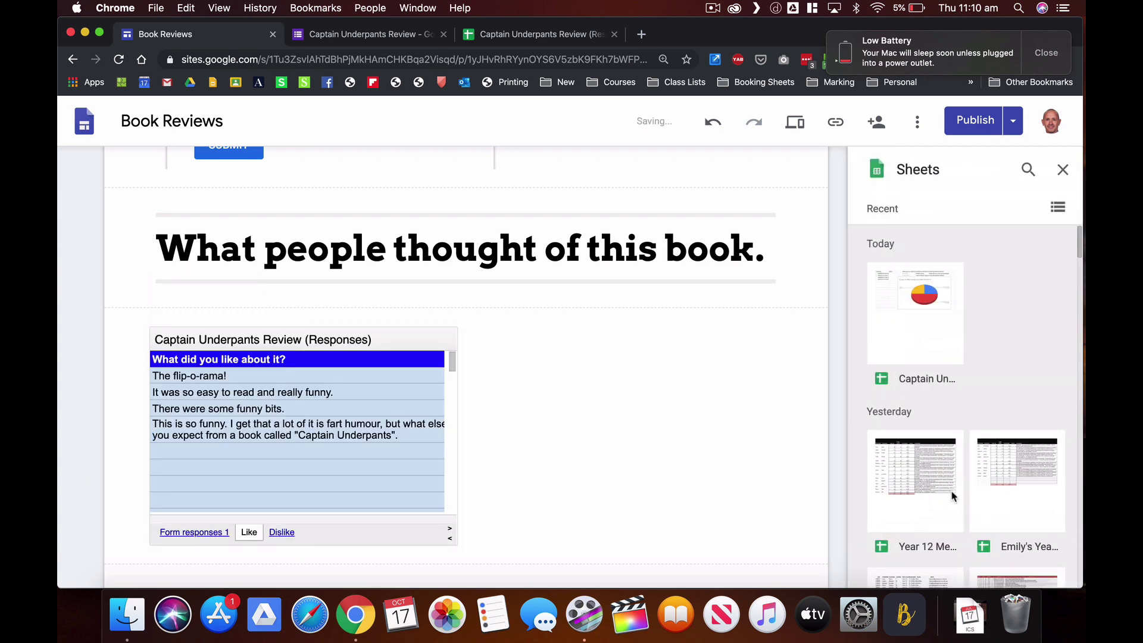
click(876, 320)
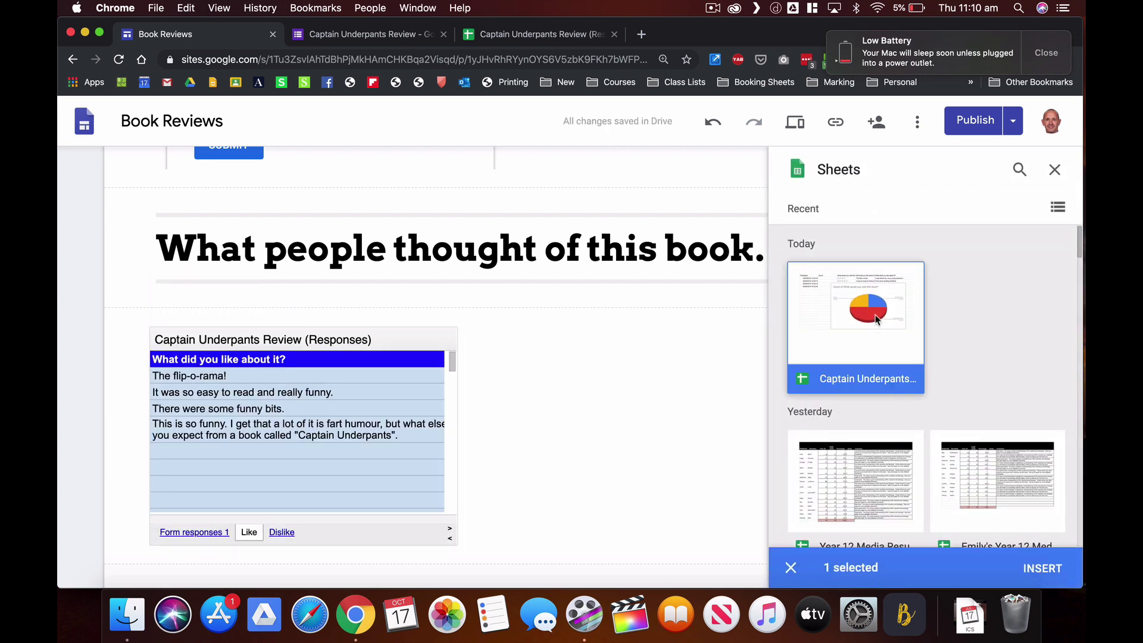
click(1043, 569)
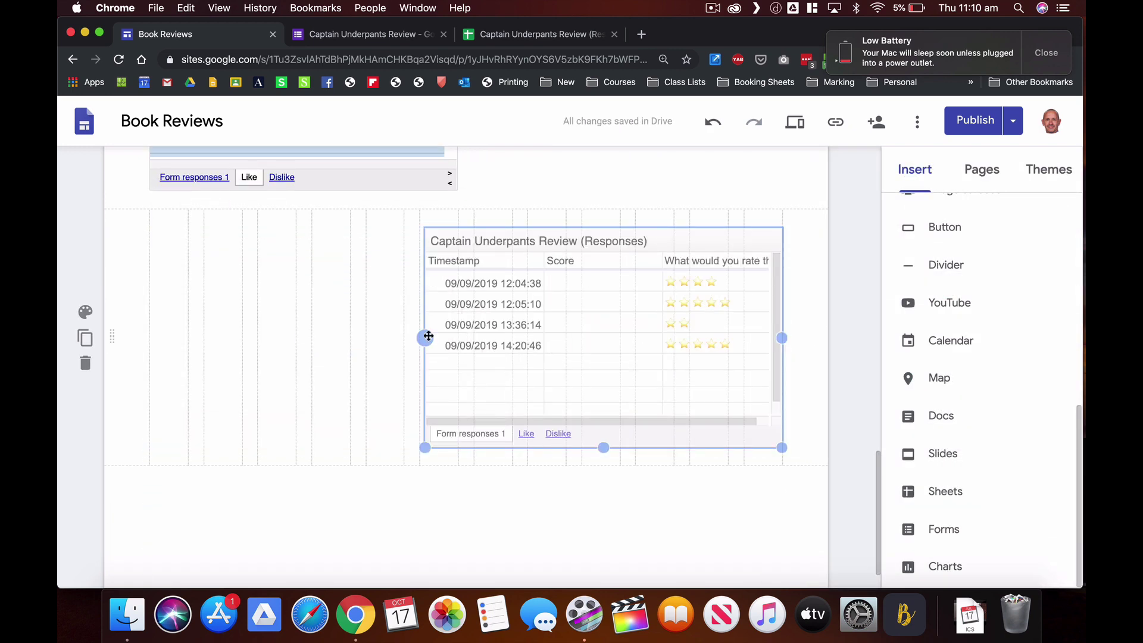
drag(509, 340, 566, 296)
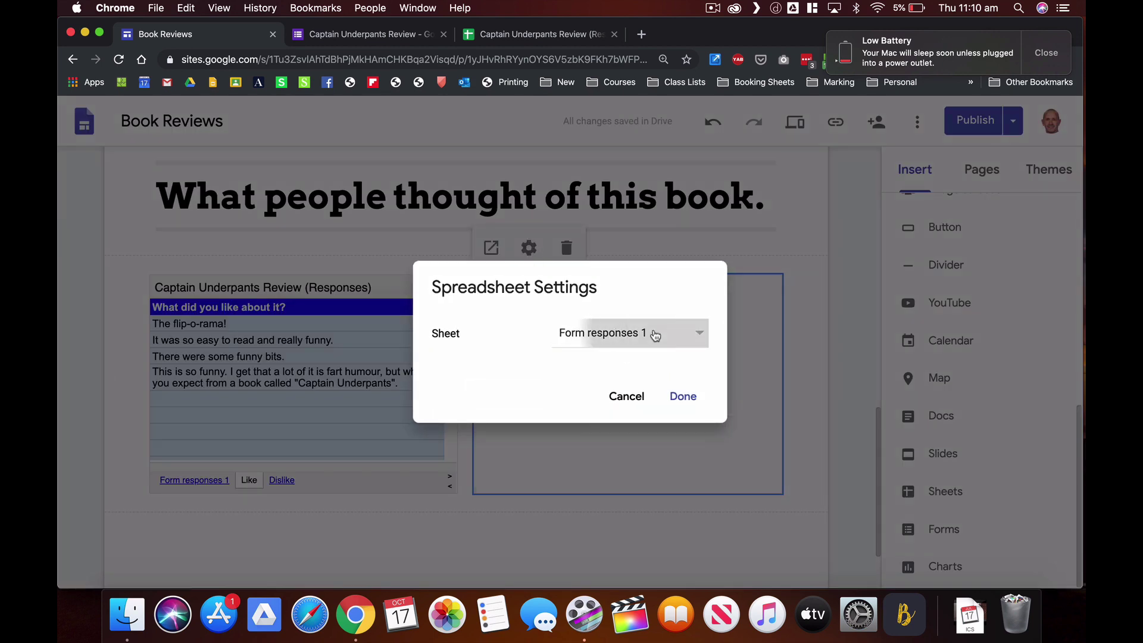
Step: Set the second embed to display the Dislike sheet
click(649, 334)
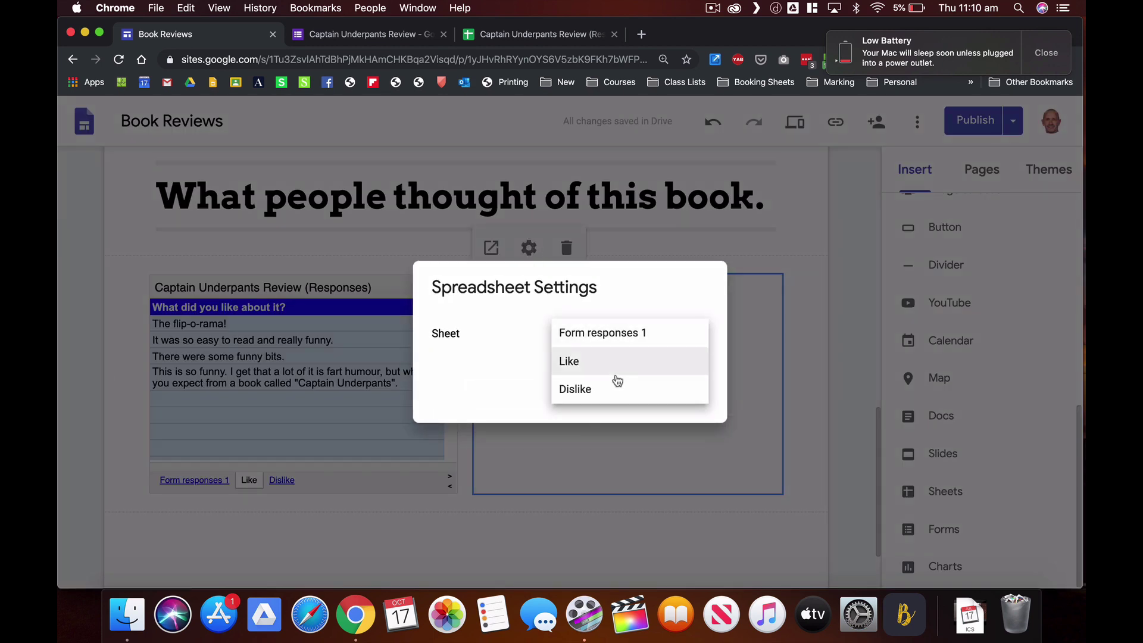
click(608, 393)
click(683, 402)
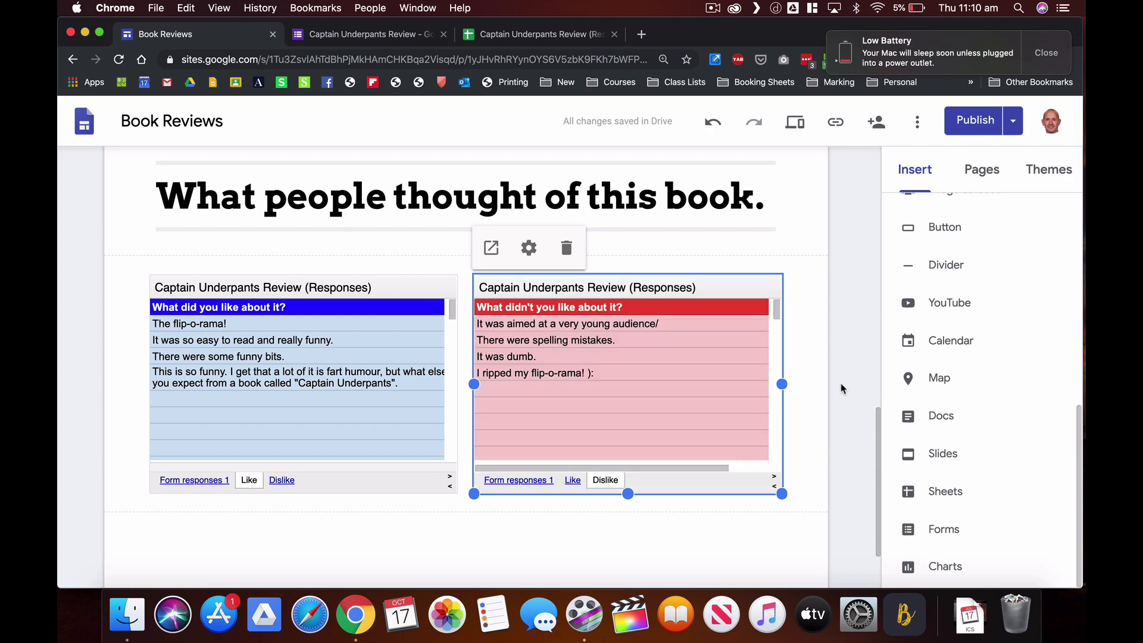
scroll(841, 388, up, 10)
scroll(842, 389, down, 10)
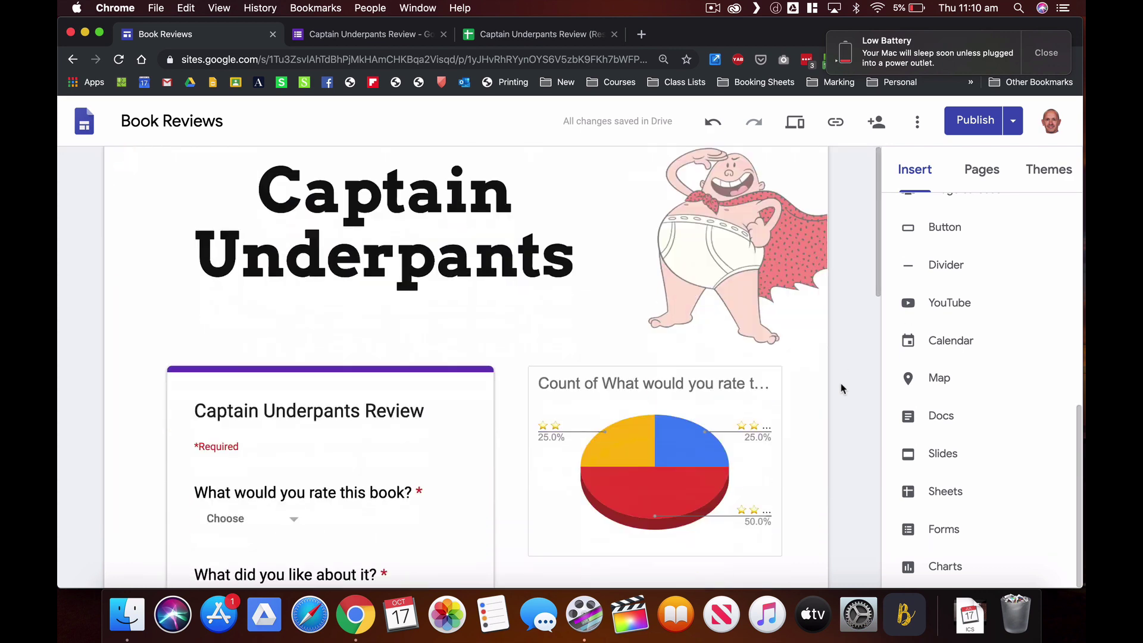
scroll(841, 389, down, 3)
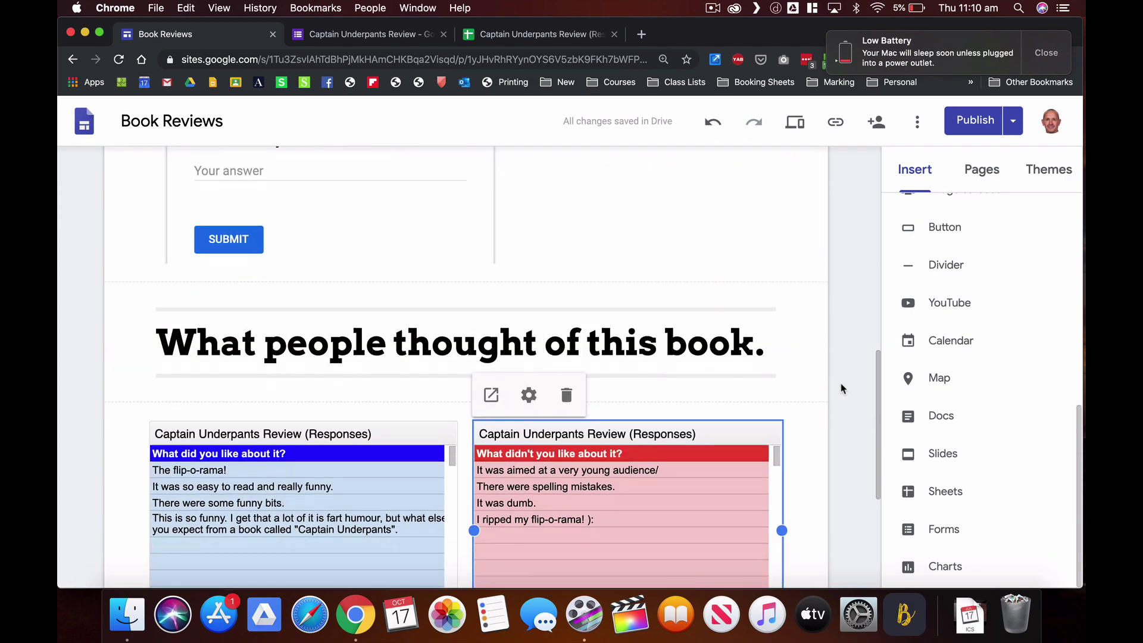